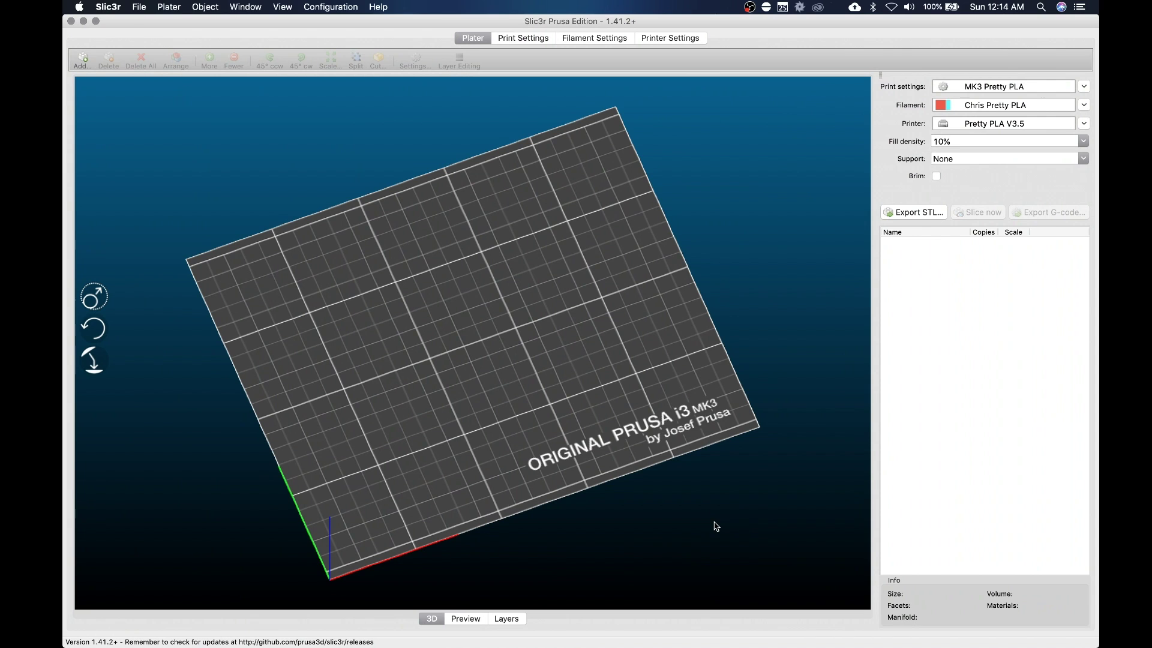
- Load the pp_tpu_v2.ini config from the Desktop through File > Load Config
drag(632, 429, 645, 419)
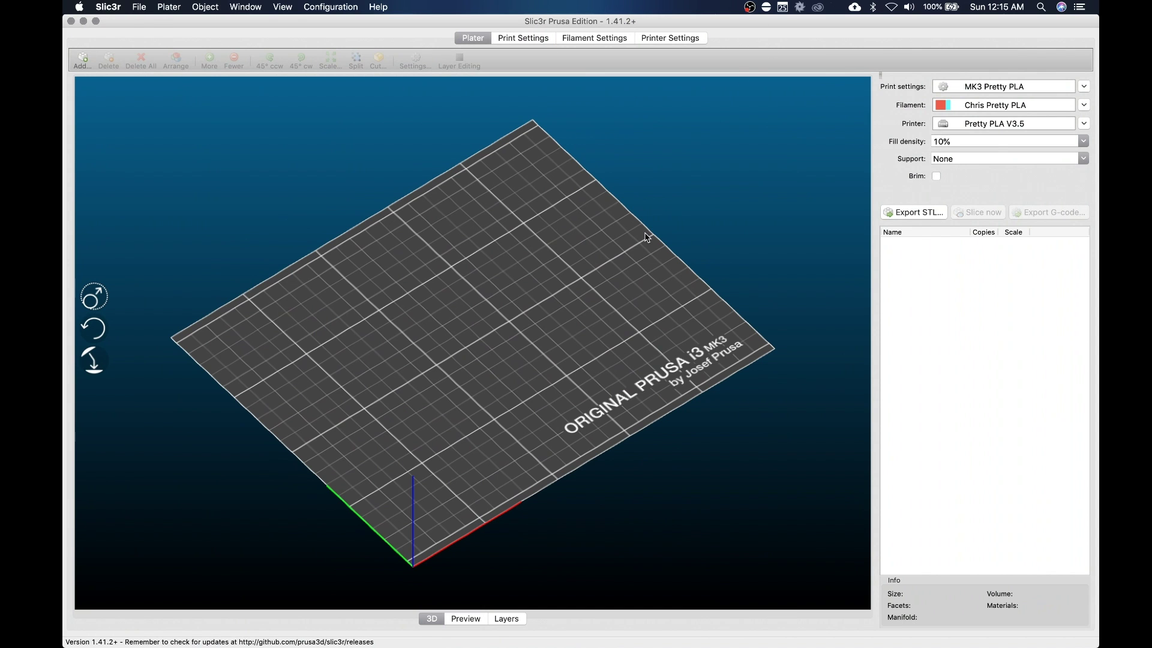
scroll(645, 237, up, 5)
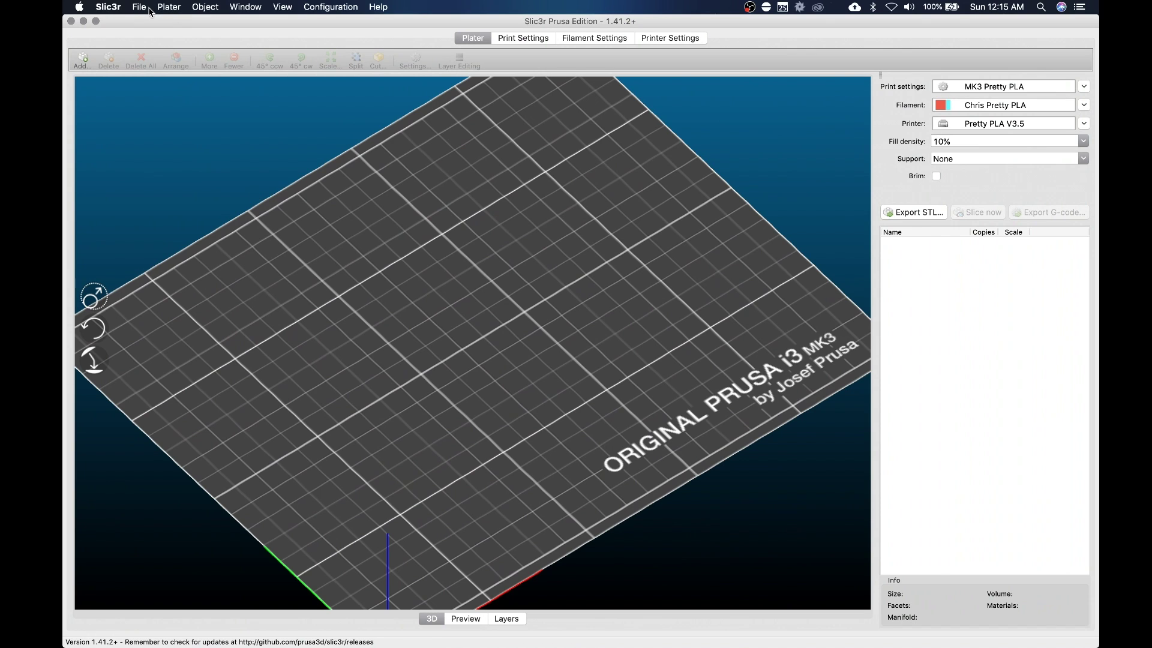
click(141, 7)
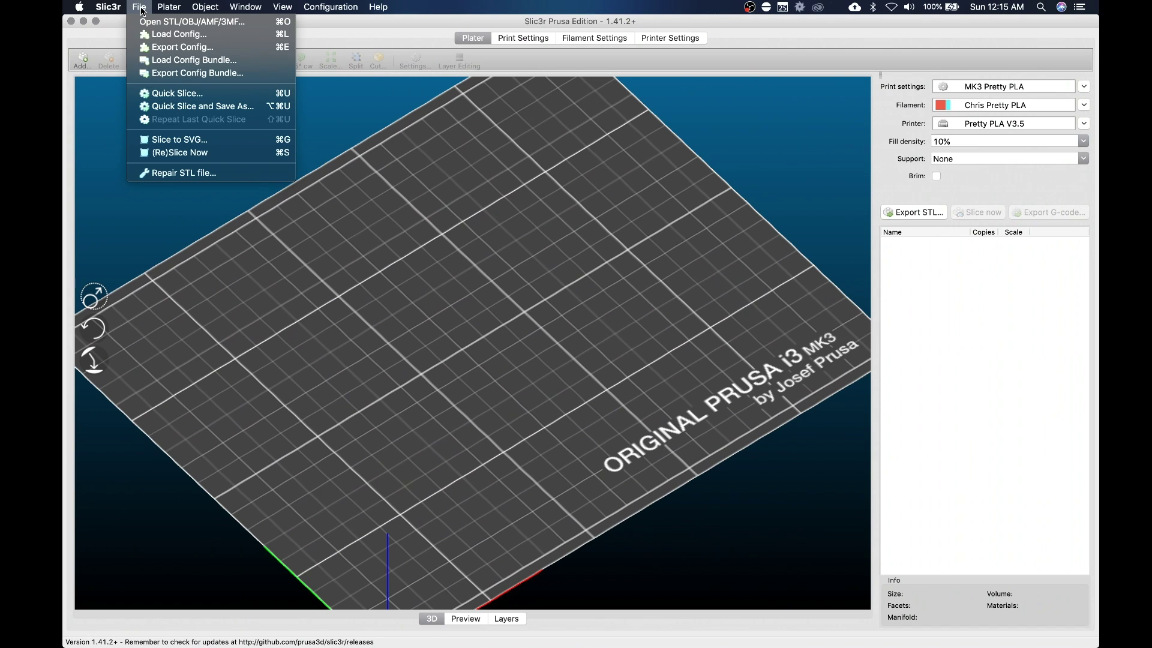
click(171, 38)
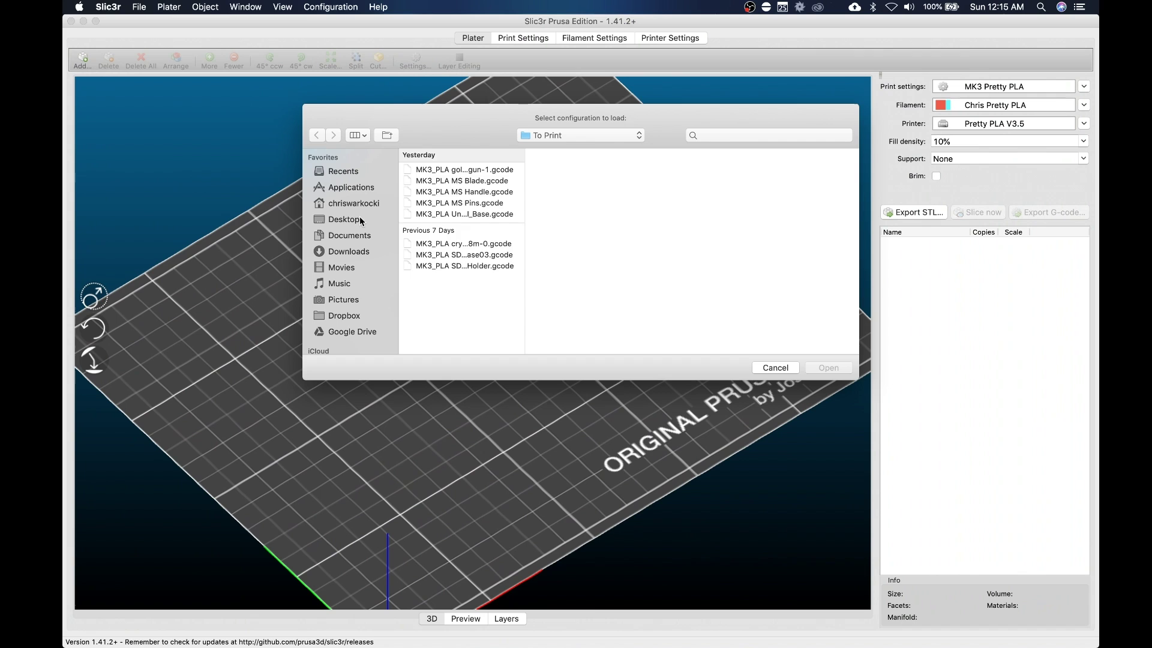
click(359, 221)
click(442, 170)
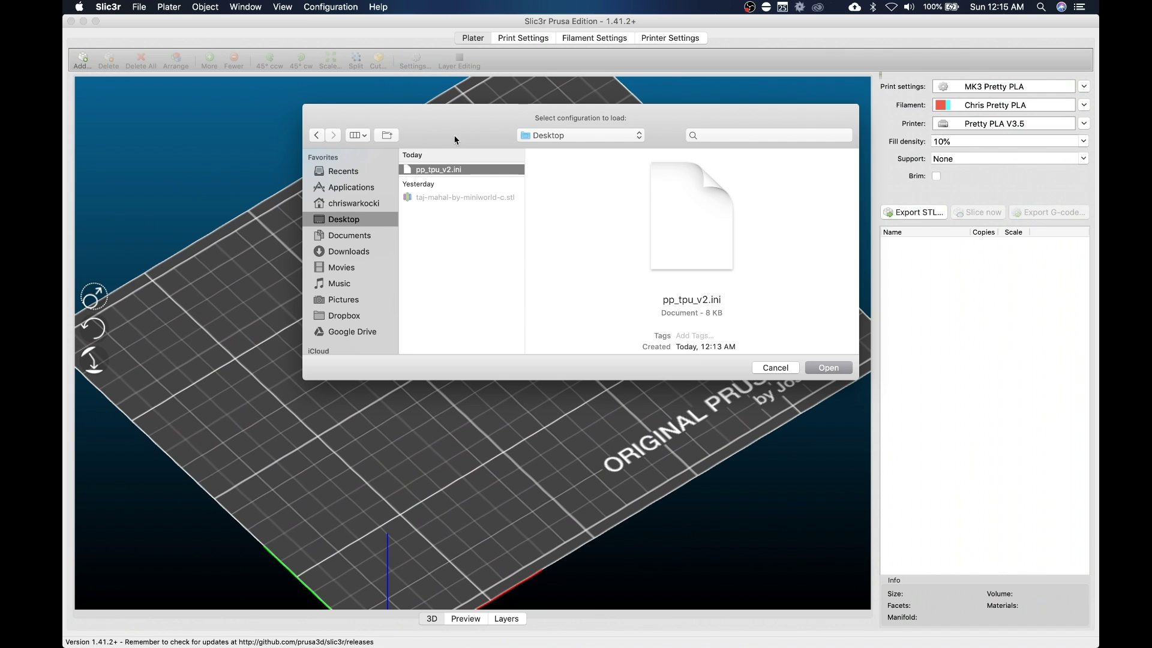
drag(454, 133, 448, 152)
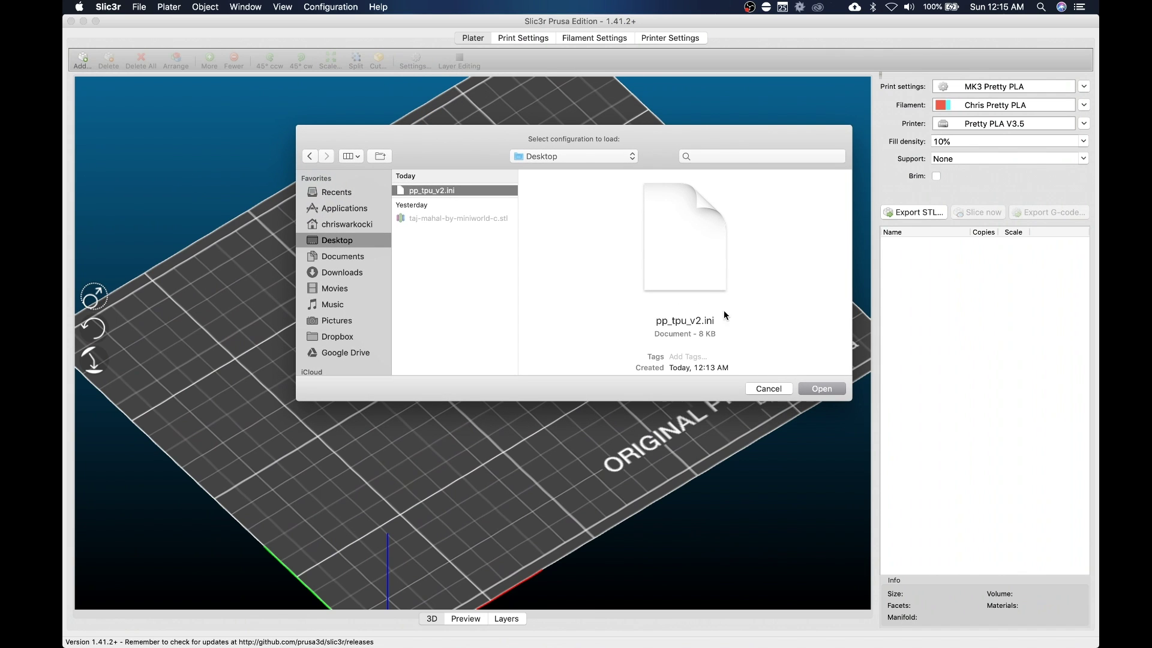
scroll(723, 314, down, 3)
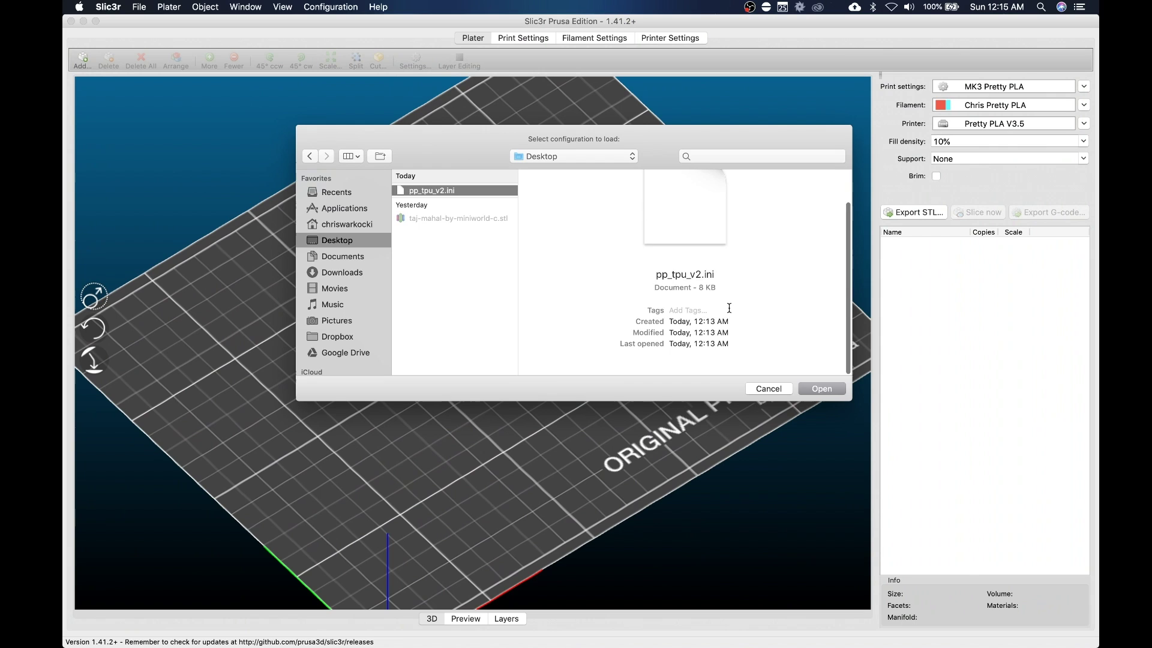
scroll(729, 307, up, 3)
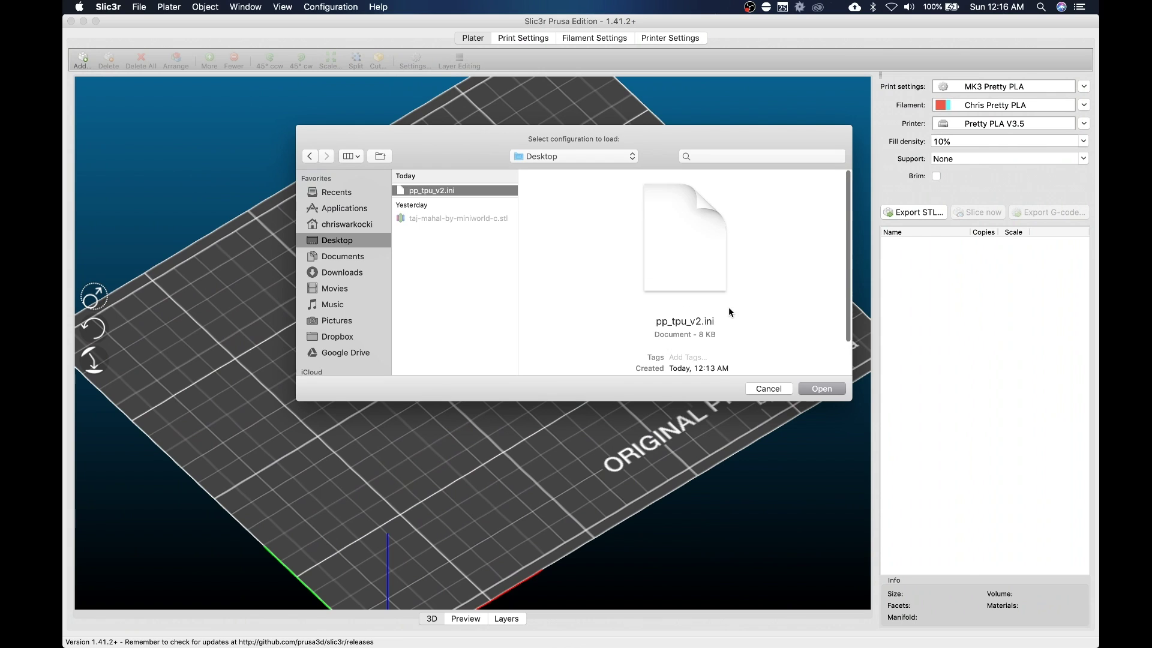
click(824, 389)
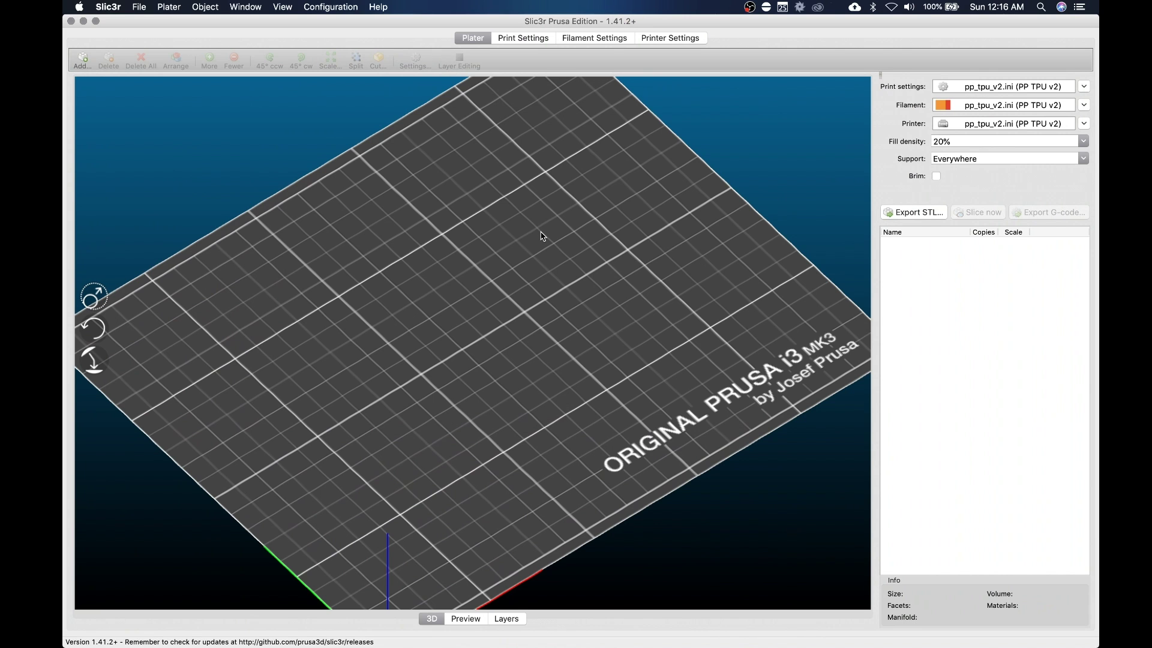
- Drop the taj-mahal STL from the Desktop onto the slicer's bed
key(super+h)
drag(1057, 47, 488, 297)
key(ctrl+Left)
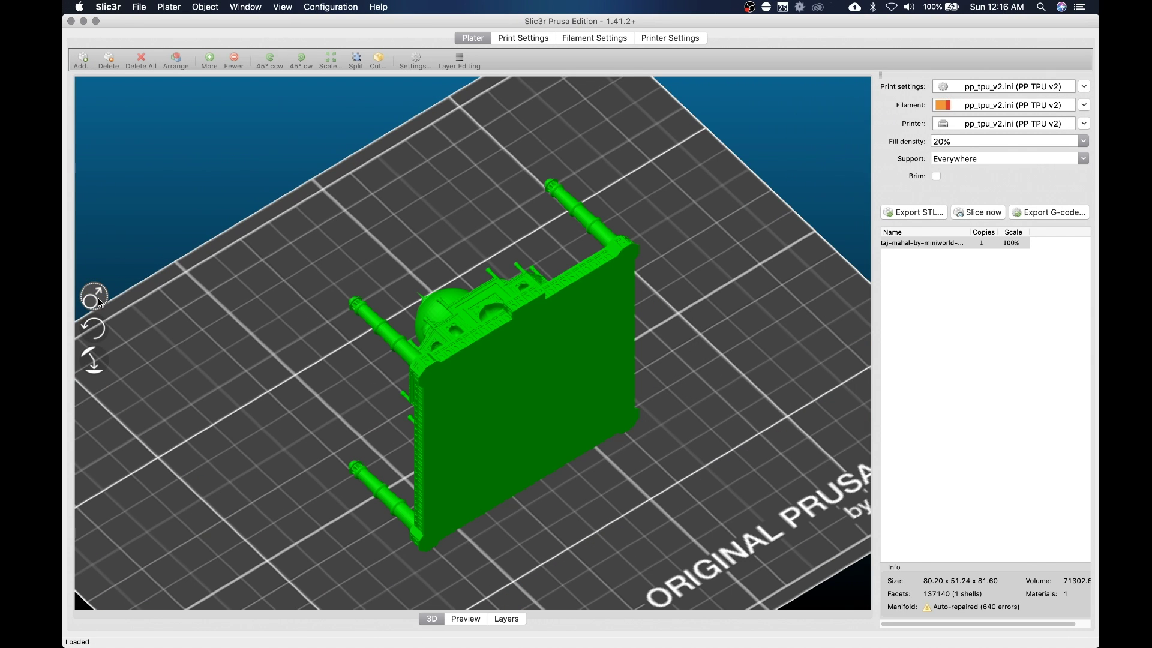
- Lay the taj-mahal flat on its large face and move it to the bed centre
click(94, 359)
click(530, 432)
click(675, 284)
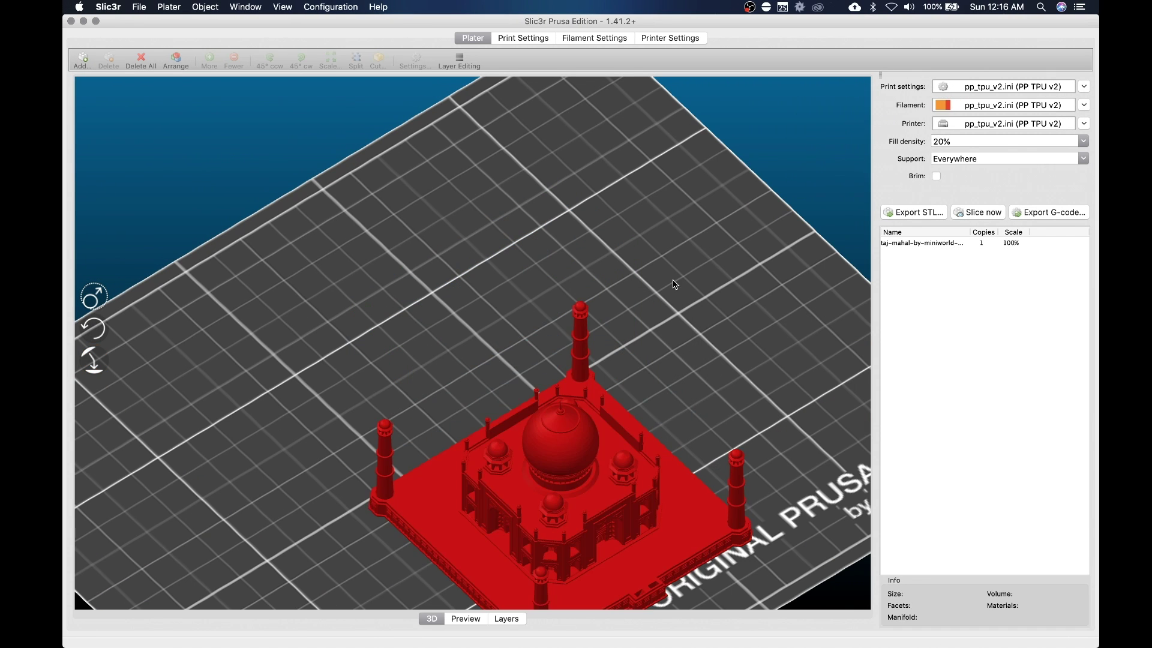
drag(598, 475, 509, 383)
click(663, 327)
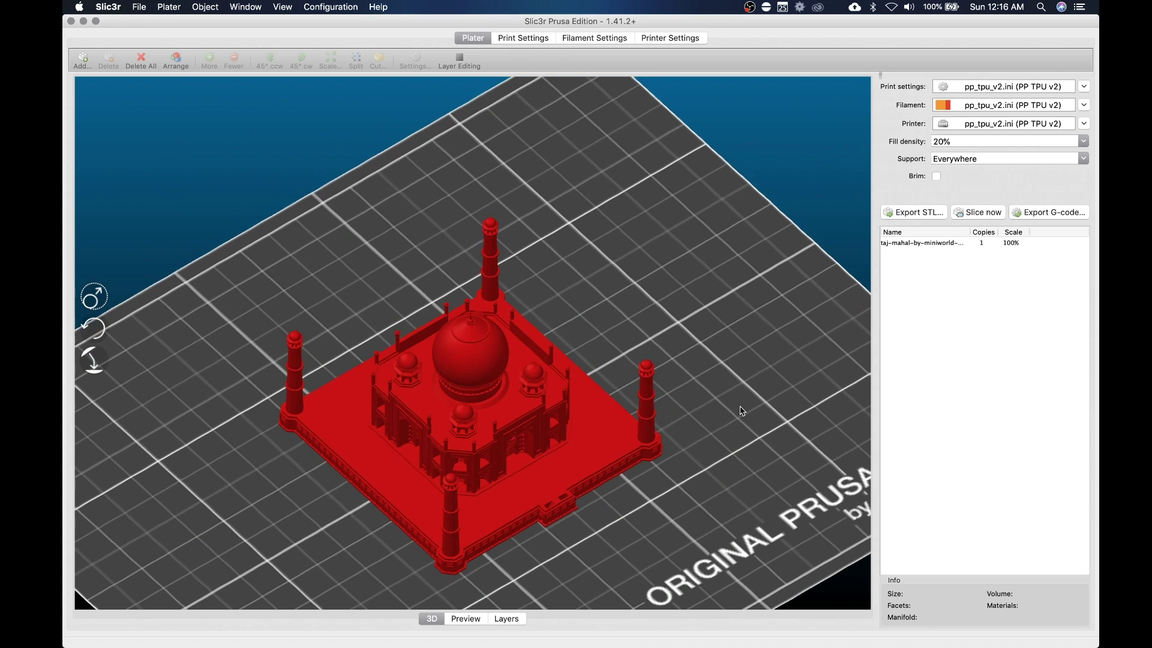
drag(742, 411, 710, 401)
drag(535, 422, 548, 422)
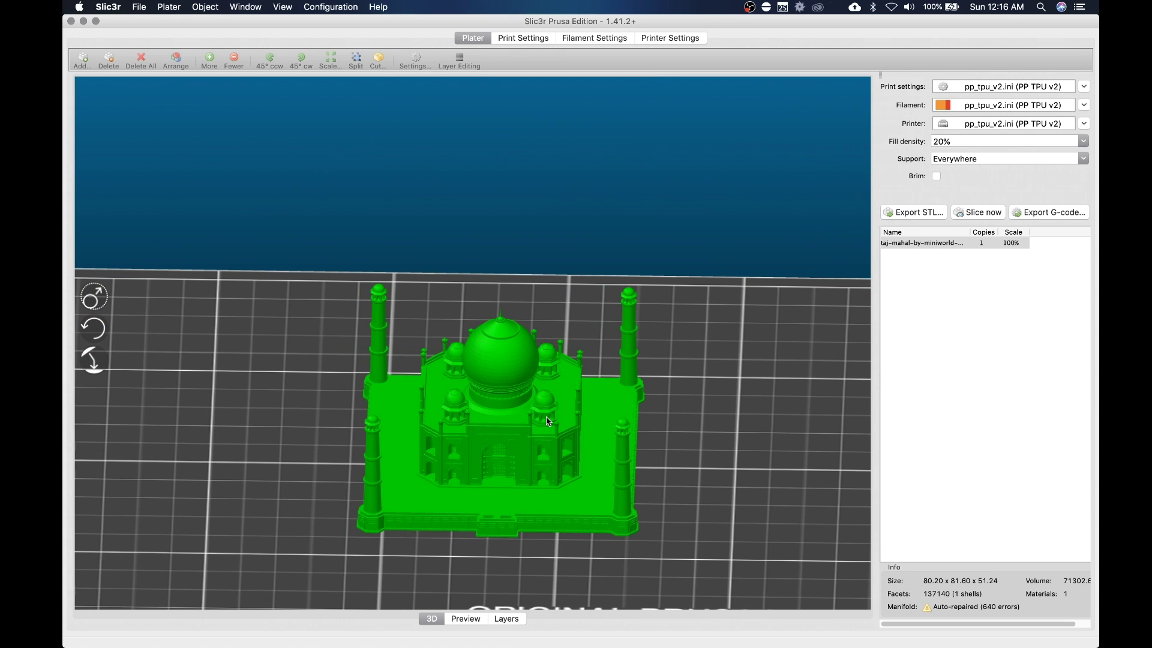
drag(708, 442, 715, 446)
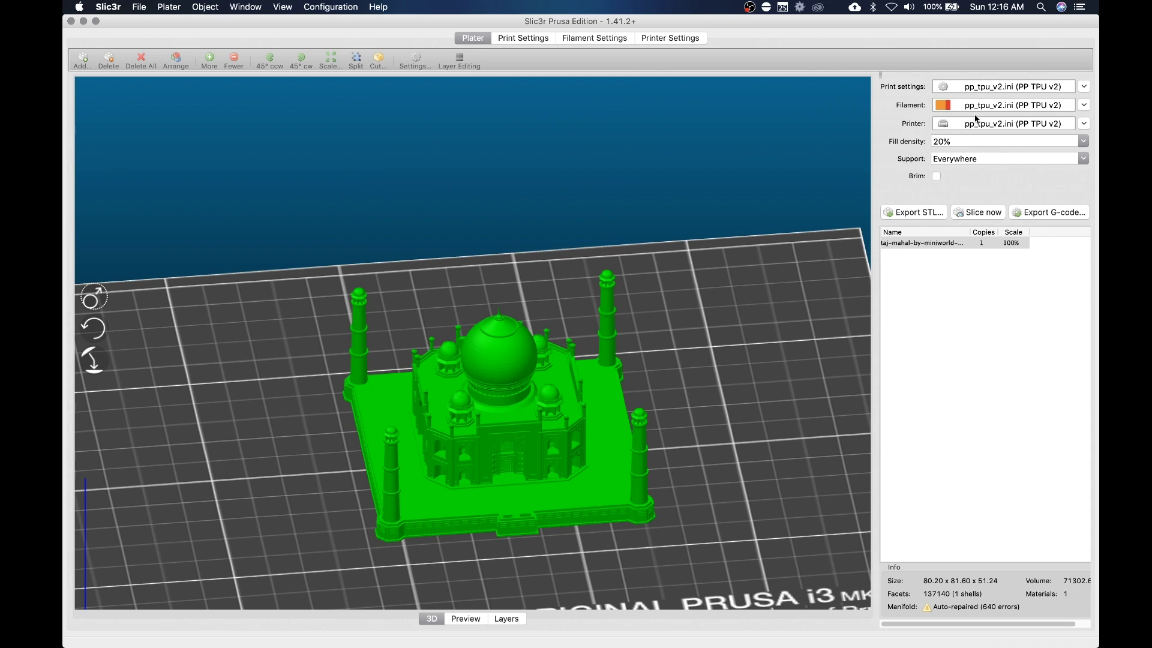
- Slice the model and export MK3_TPU_taj-mahal-by-miniworld-c.gcode into the To Print folder
click(979, 215)
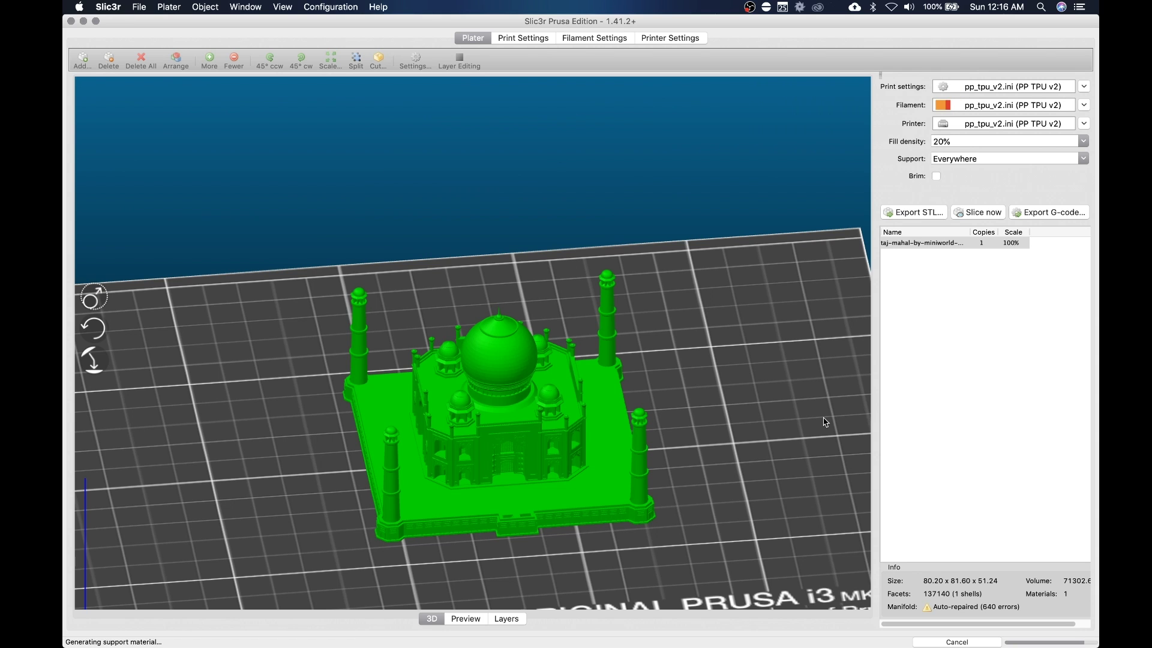
click(1053, 213)
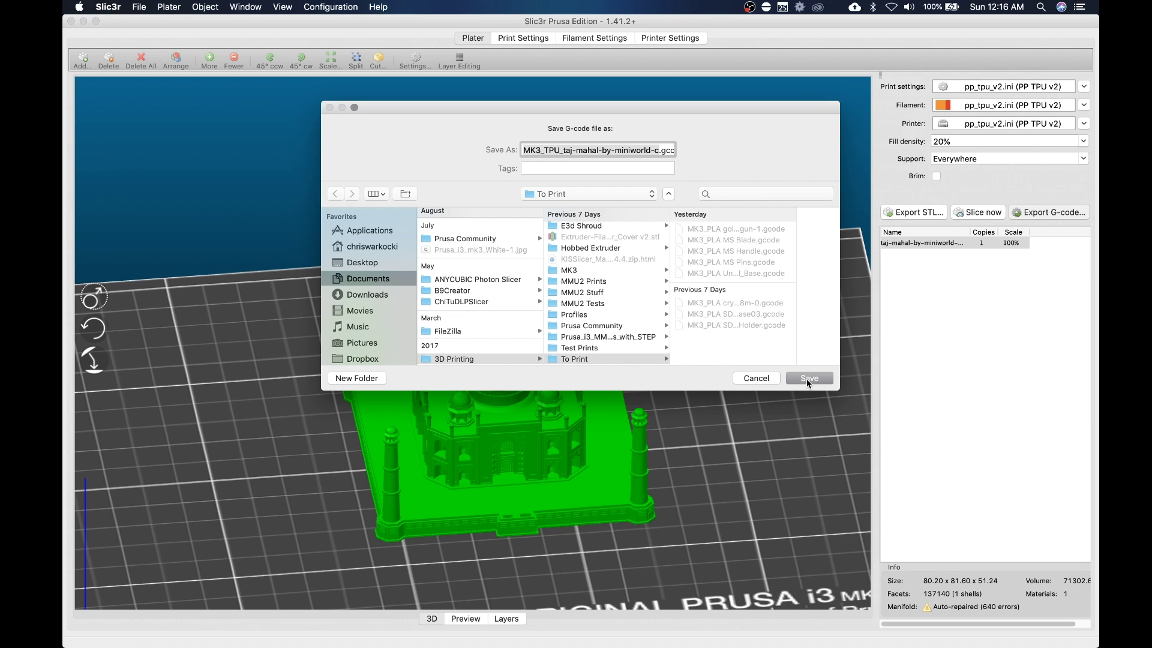
click(795, 379)
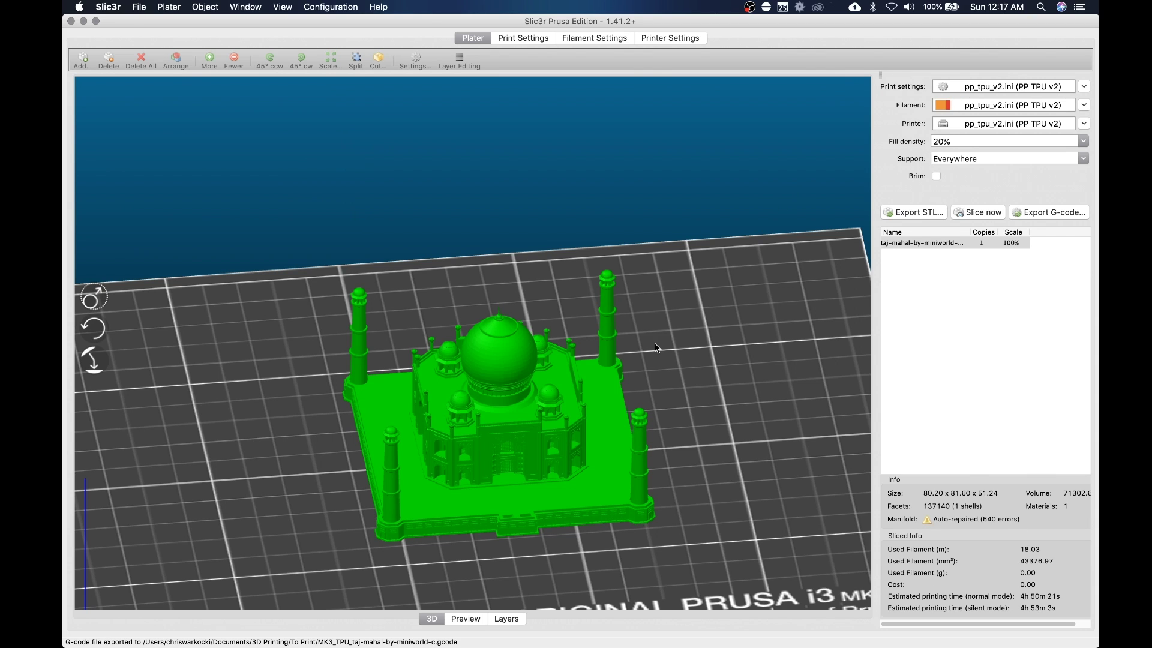
- Inspect the sliced model from front and angled views, then hide Slic3r
key(3)
key(0)
drag(717, 478, 717, 491)
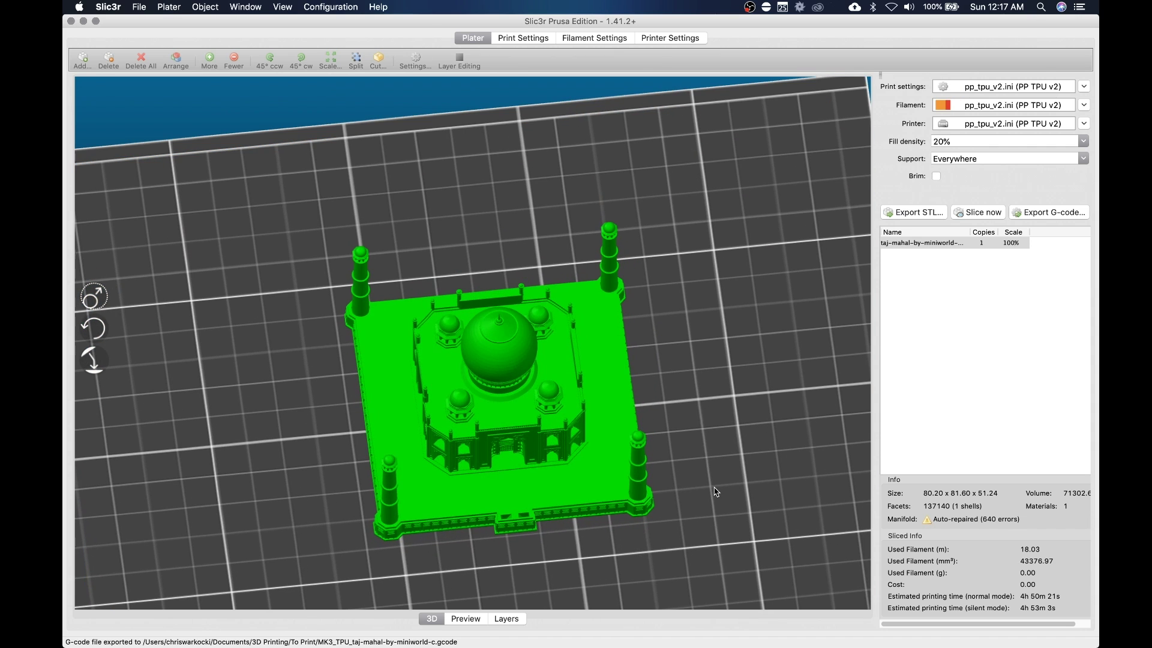
key(super+h)
mouse_move(65, 442)
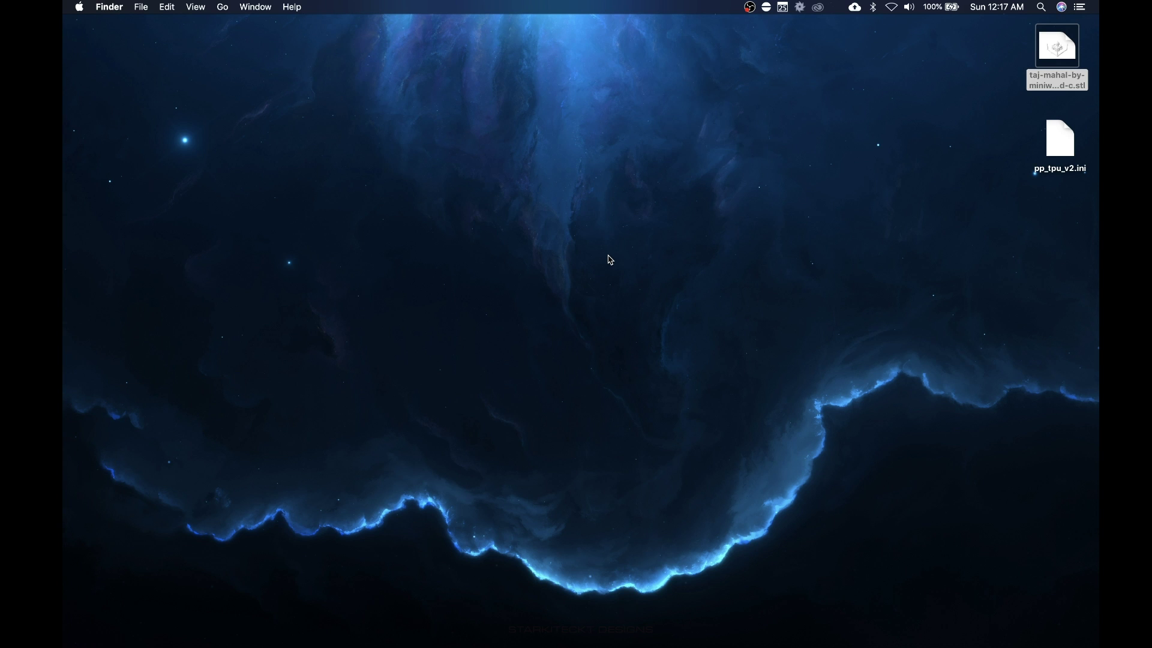
- Bring Slic3r back, view the empty bed top-down and browse print presets without changing them
key(super+Tab)
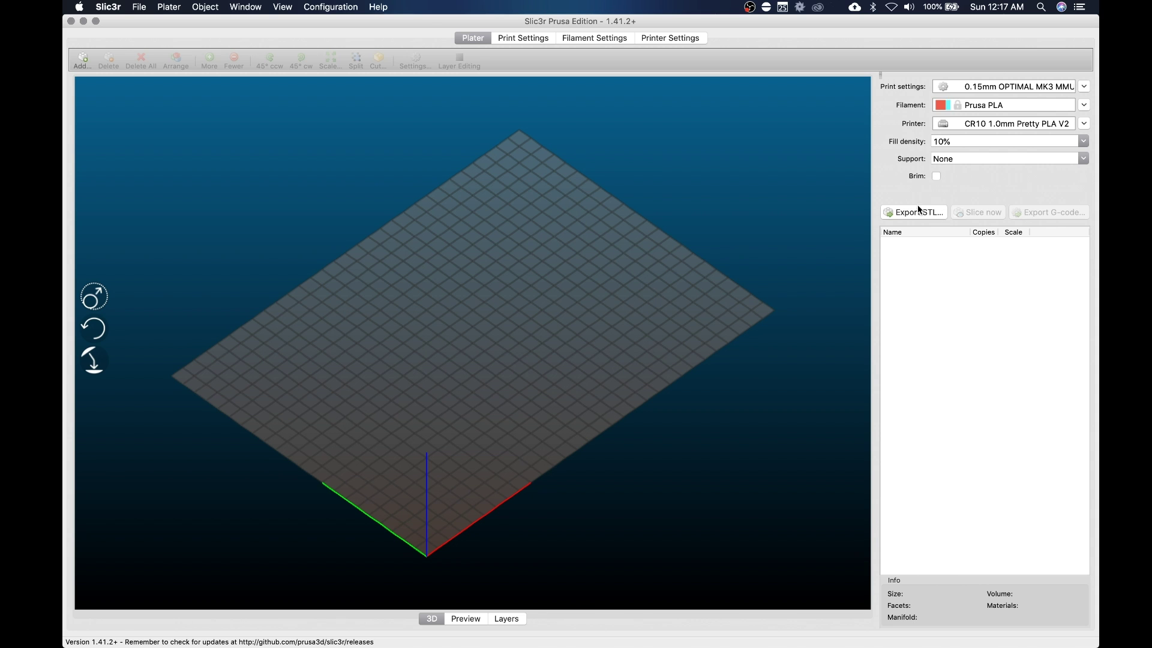
drag(678, 282, 661, 300)
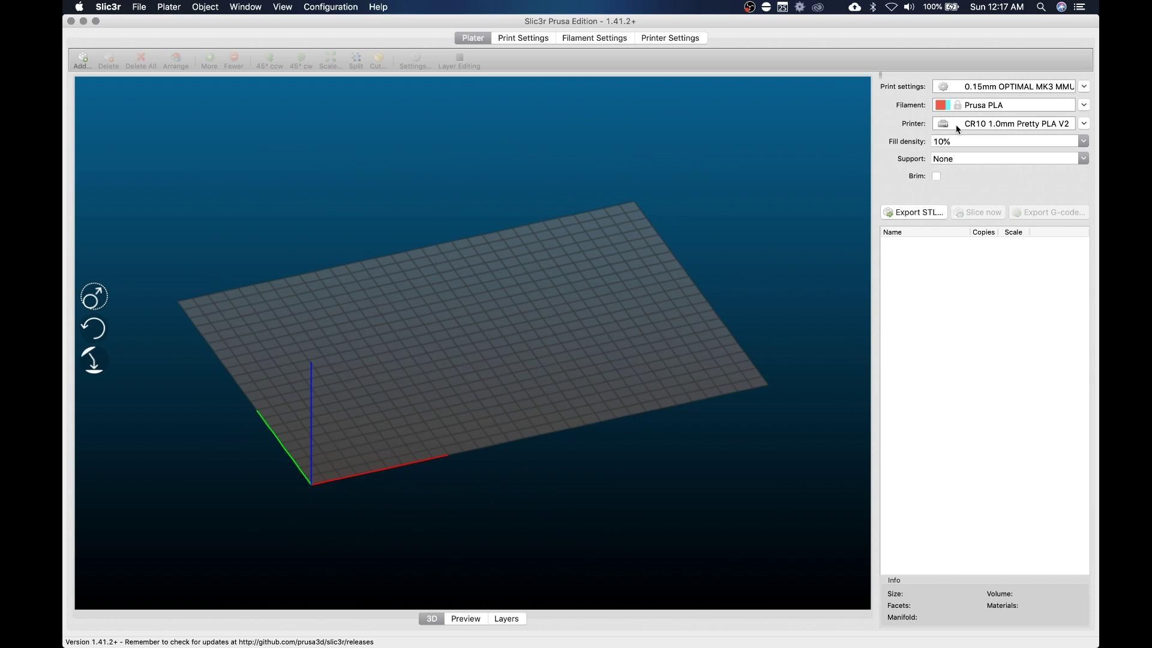
drag(817, 239, 705, 322)
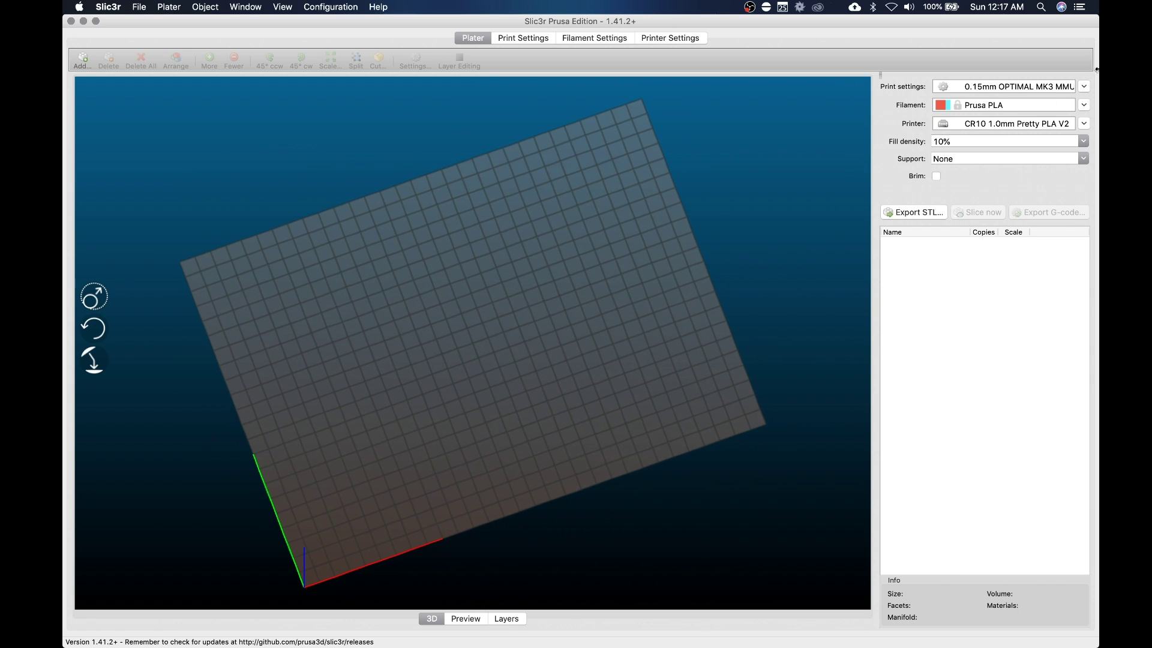
click(1087, 91)
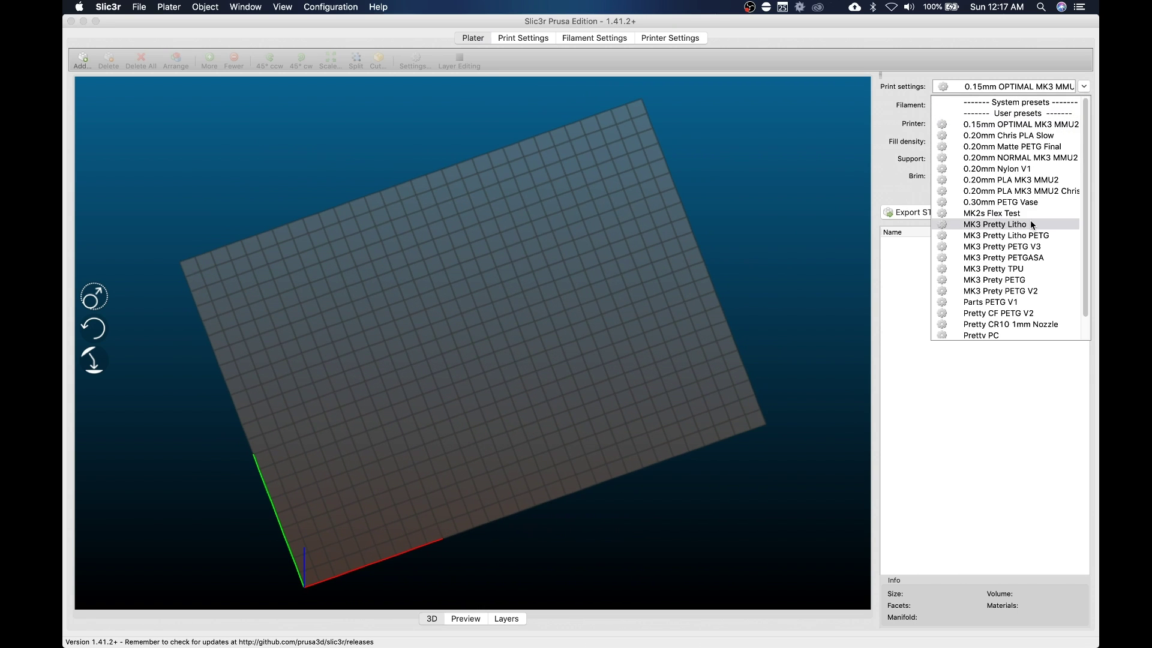
scroll(1030, 220, down, 2)
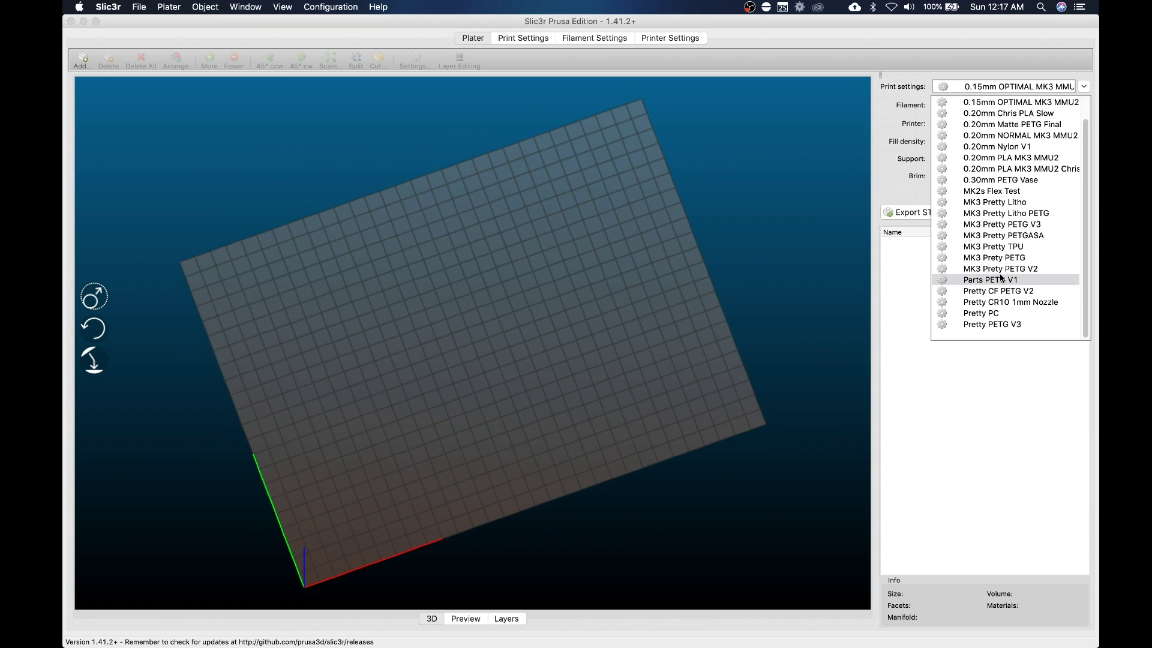
click(906, 192)
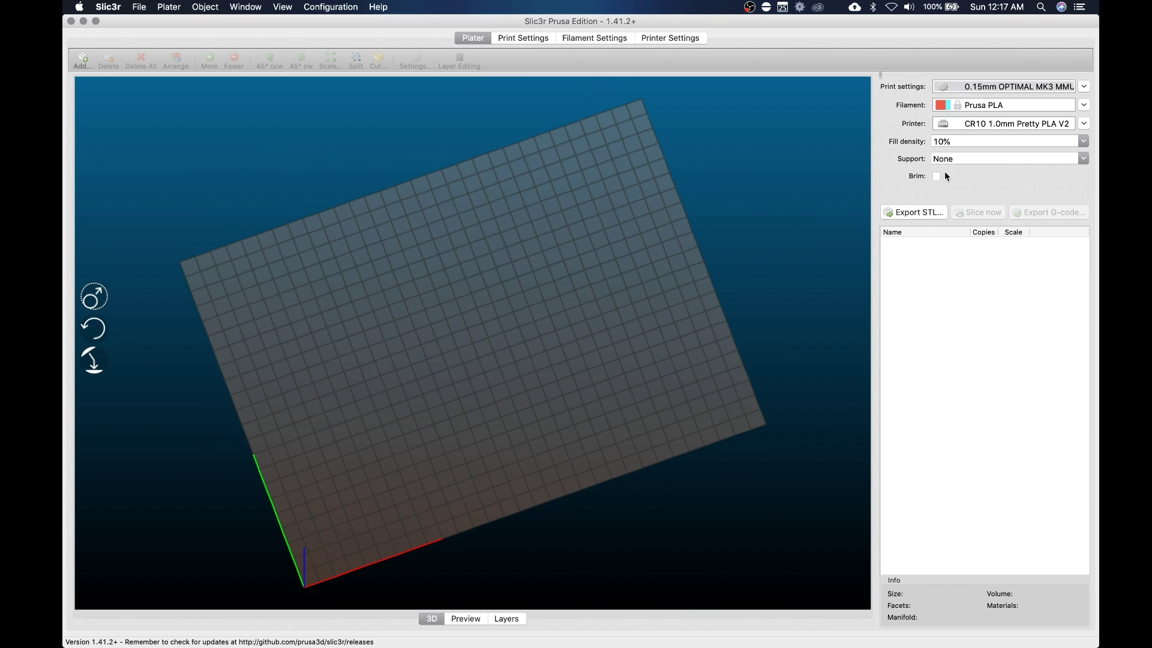
- Switch the printer preset to Pretty PLA V3.5
click(1009, 124)
scroll(1006, 264, down, 3)
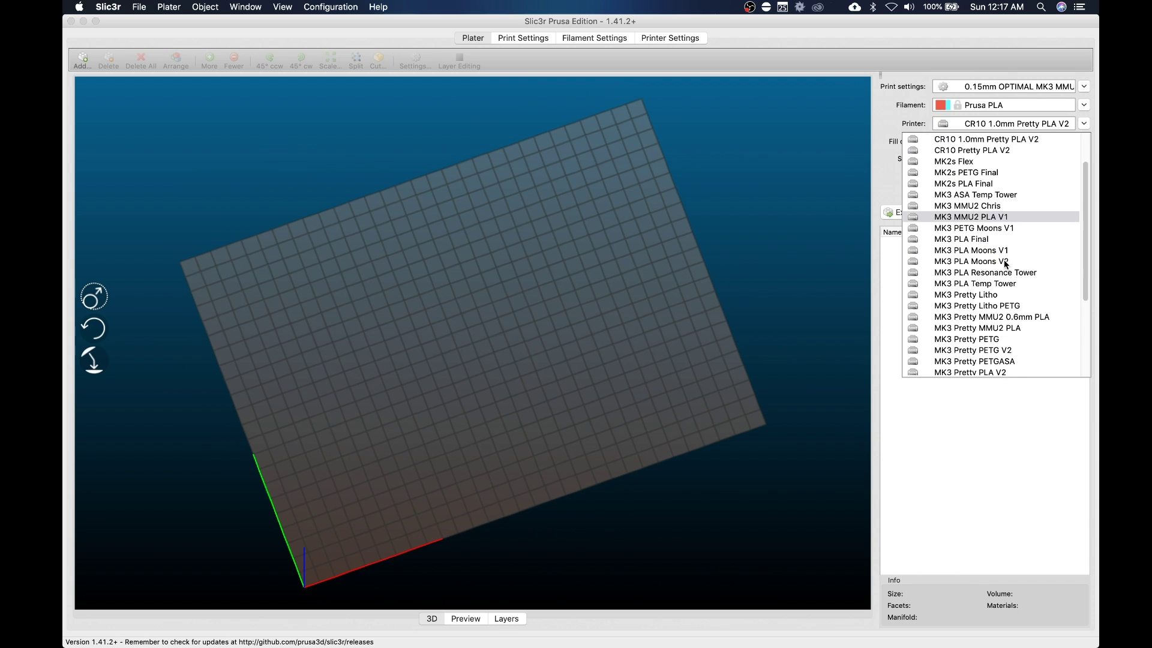
scroll(993, 296, down, 5)
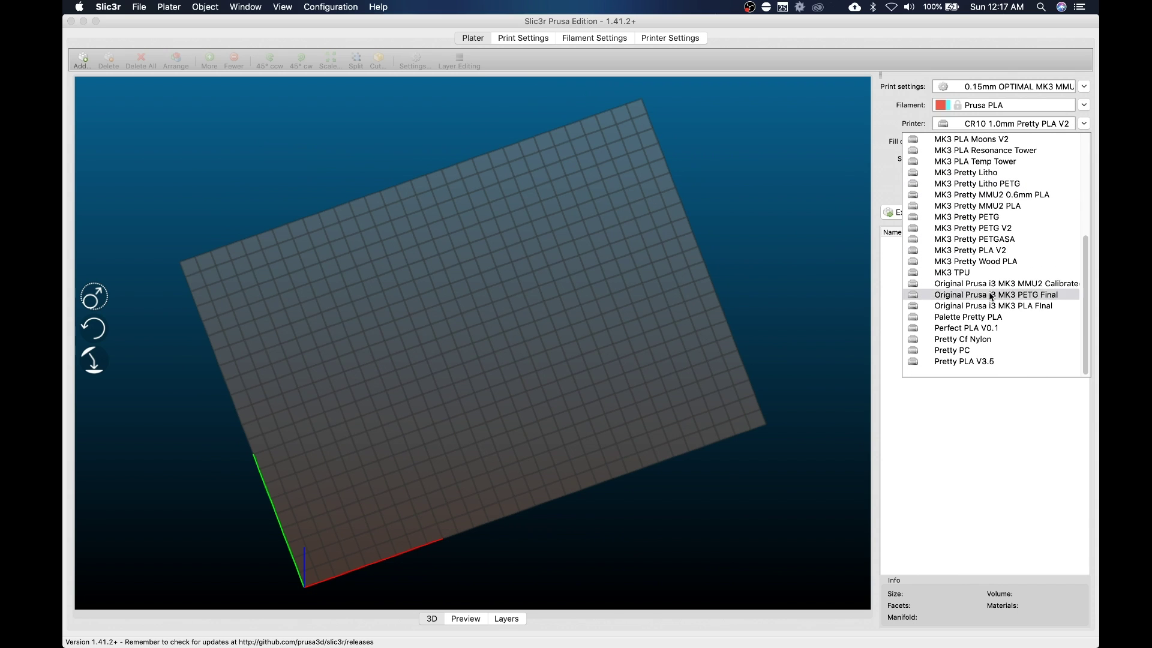
scroll(988, 293, up, 2)
scroll(986, 288, down, 2)
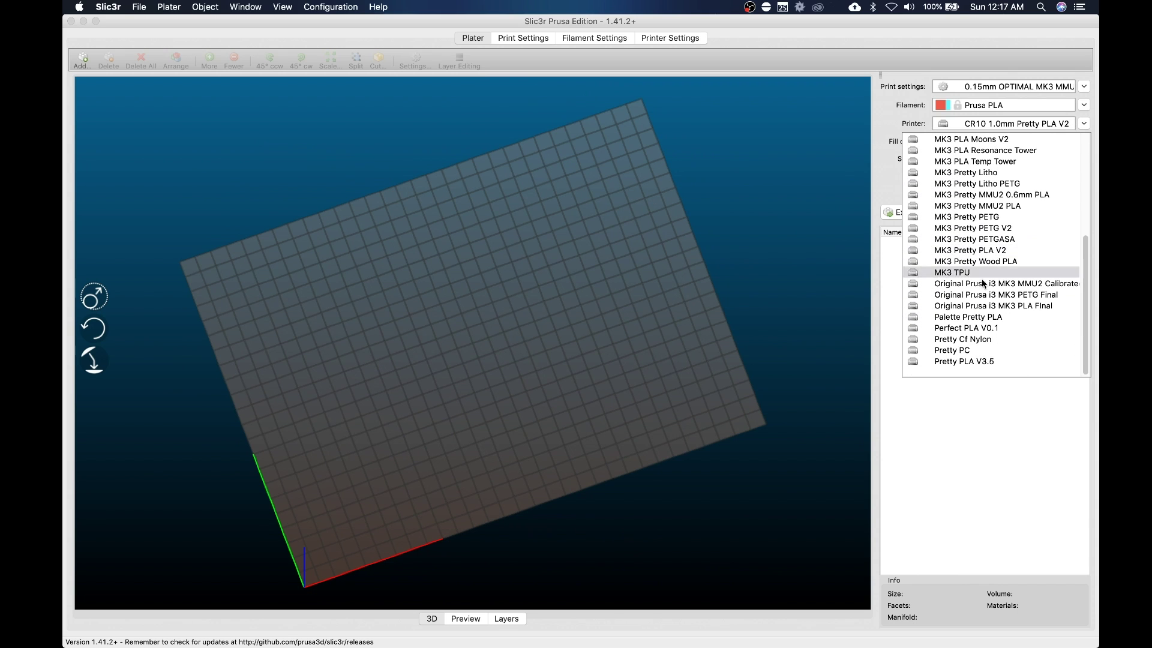
click(960, 361)
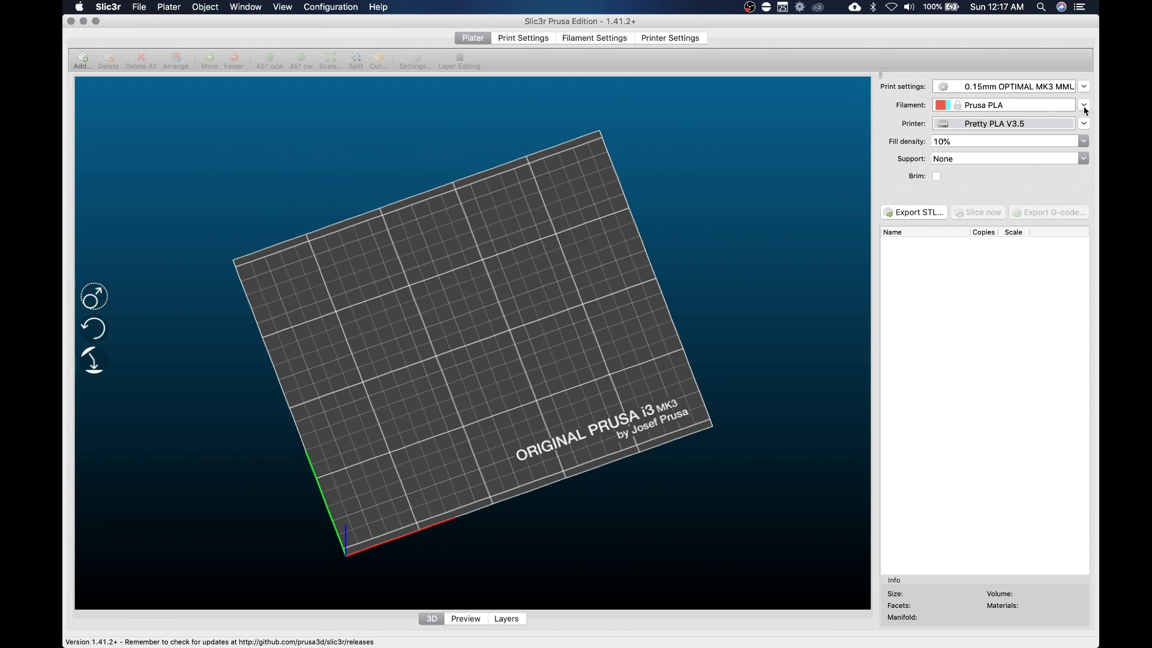
- Choose the Chris Pretty PLA filament and MK3 Pretty PLA print settings presets
click(1083, 105)
scroll(1034, 278, down, 3)
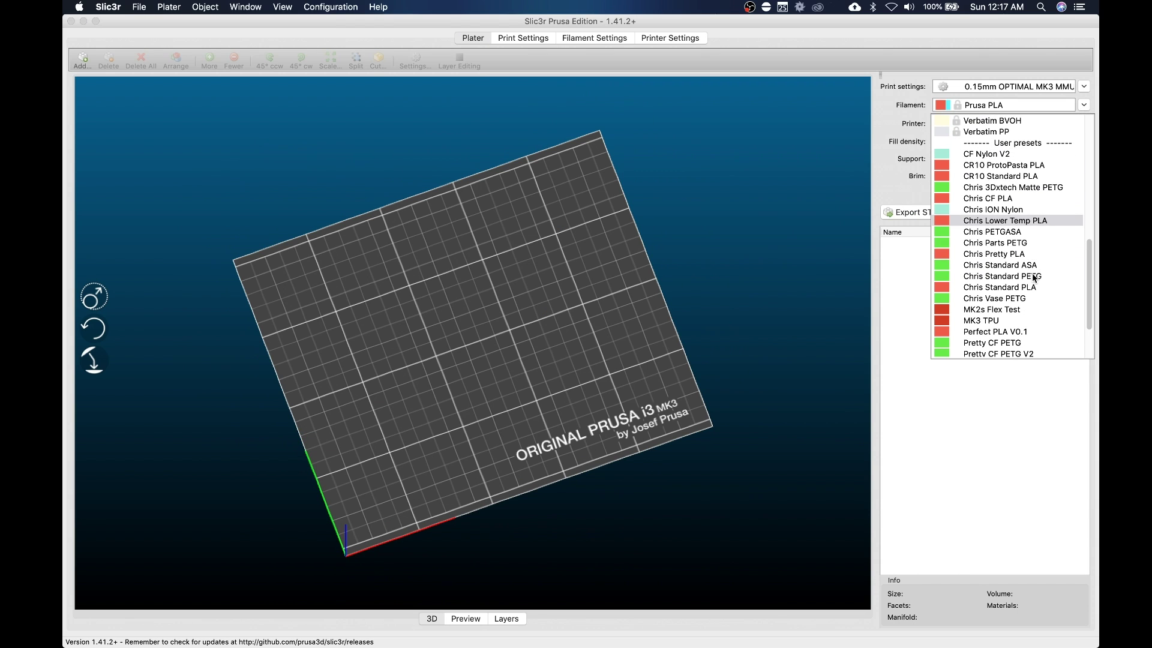
click(1005, 255)
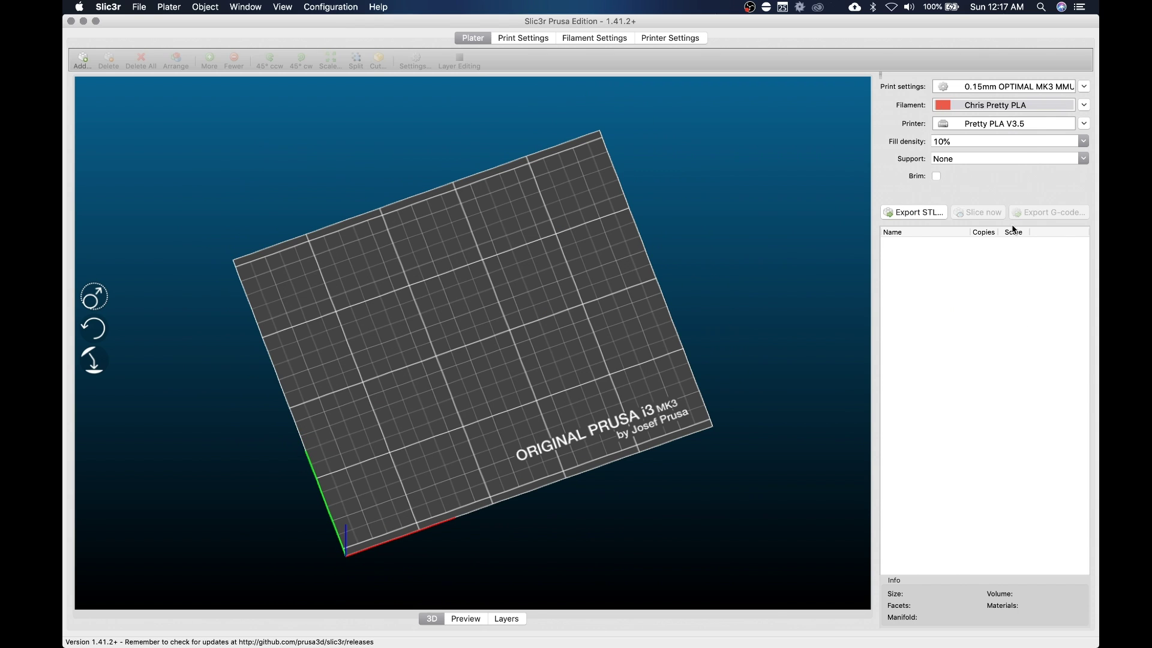
click(1084, 86)
scroll(1049, 200, down, 5)
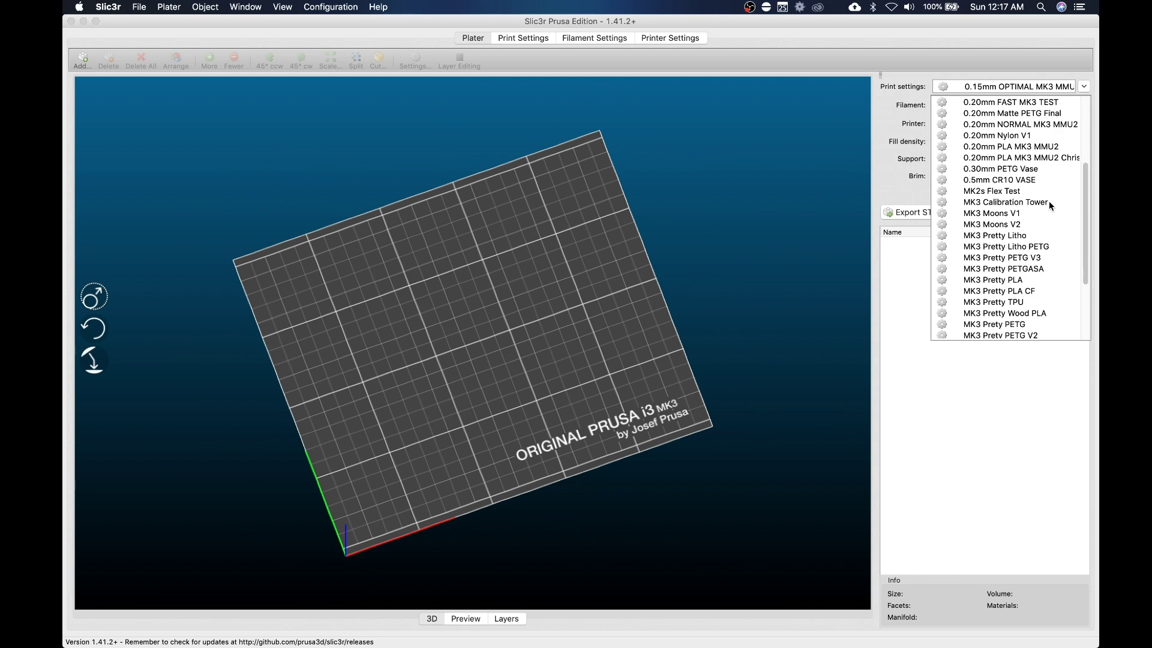
click(1027, 268)
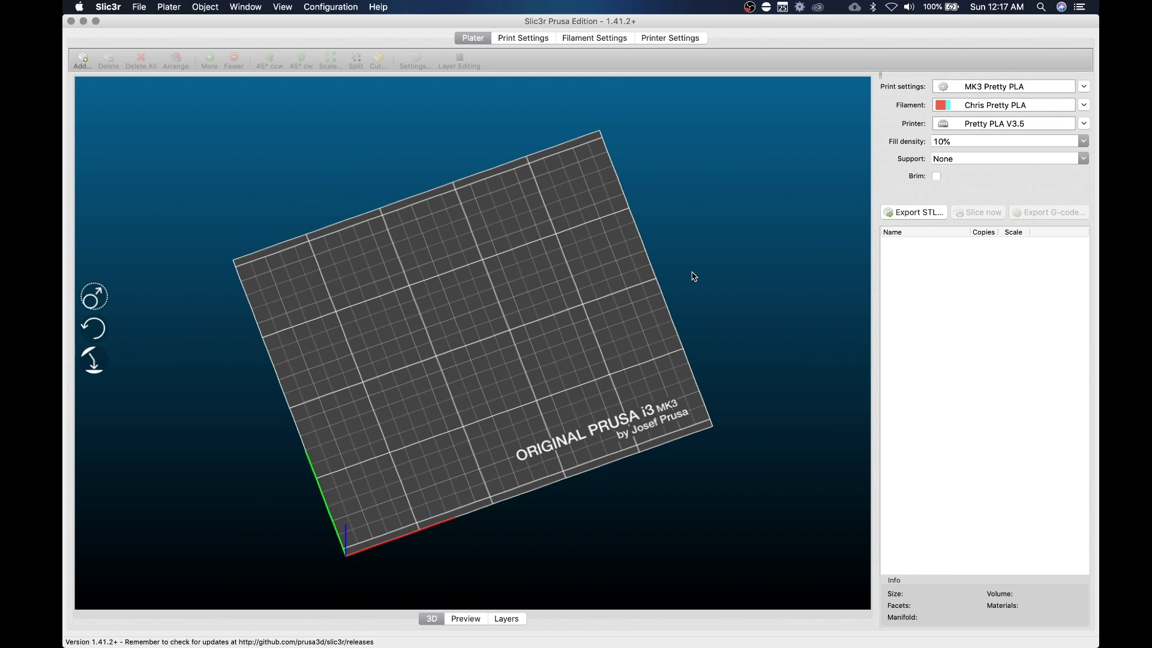
drag(691, 275, 624, 373)
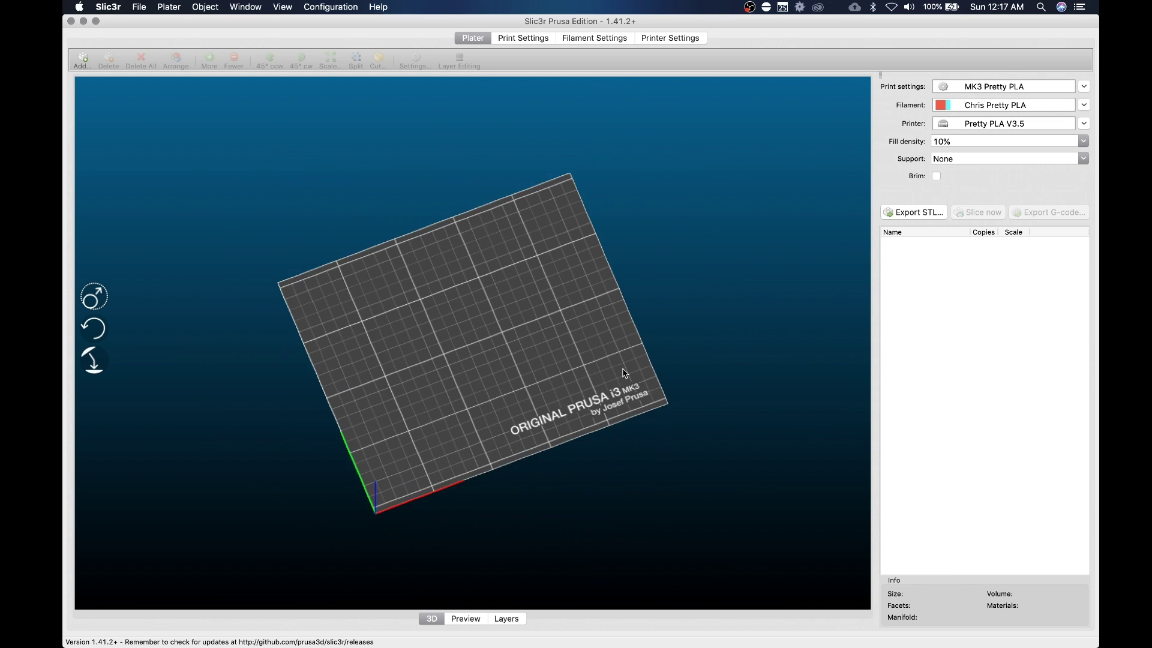
scroll(624, 373, up, 5)
scroll(624, 373, down, 5)
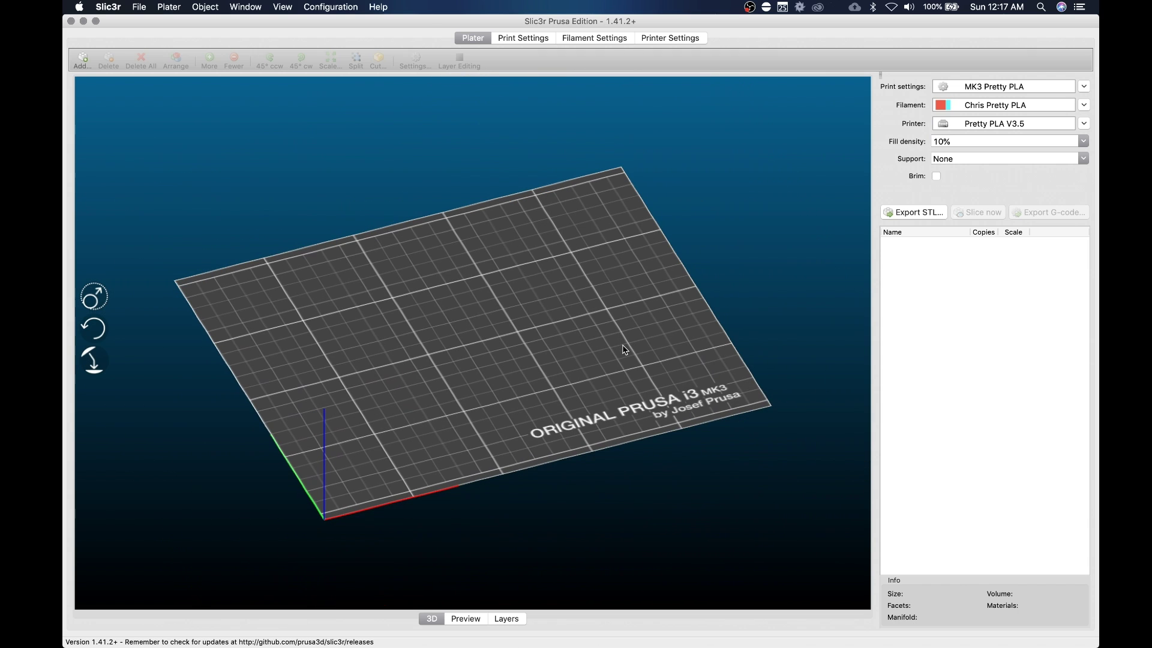
- Reload pp_tpu_v2.ini from the Desktop via File > Load Config
click(140, 8)
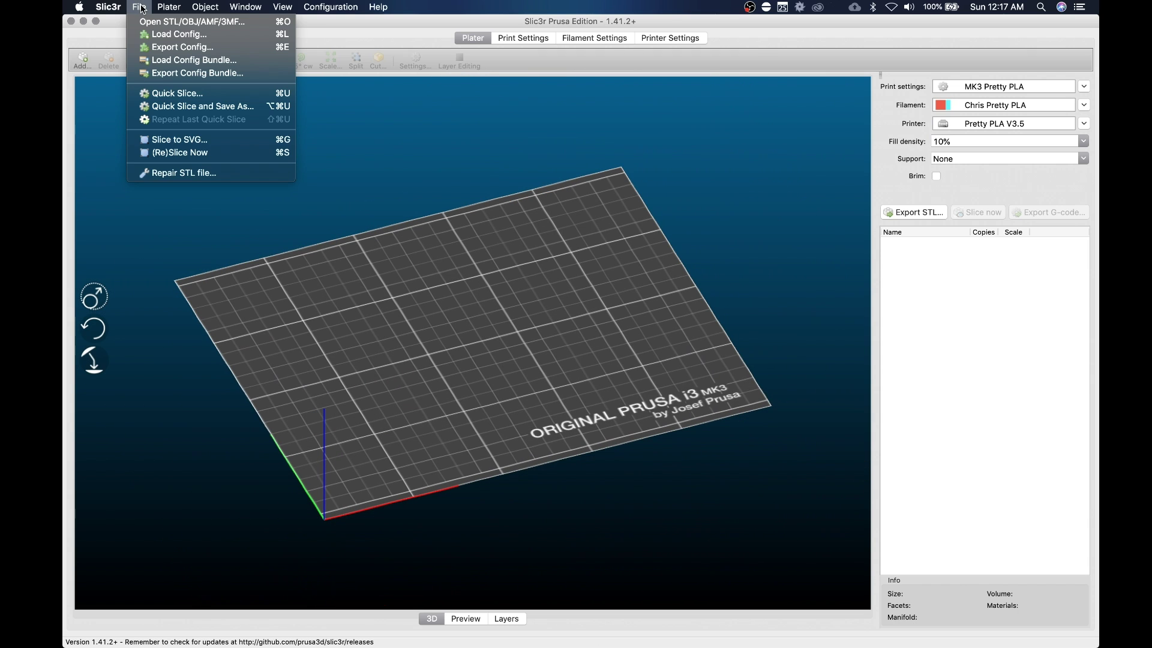
click(167, 35)
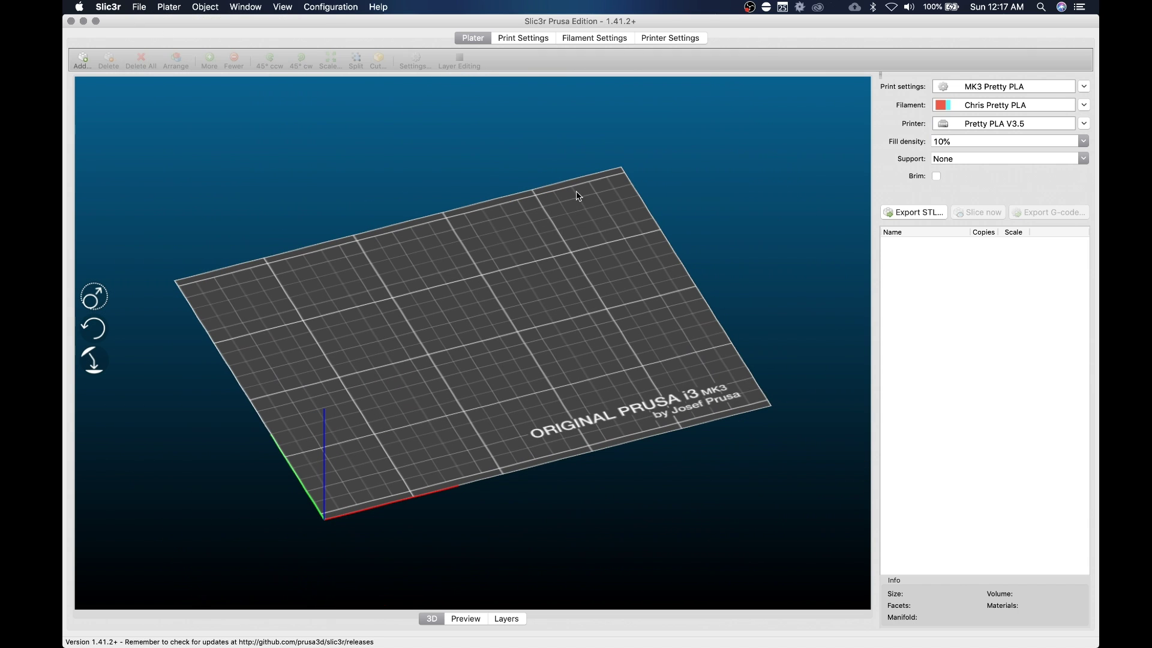
click(487, 169)
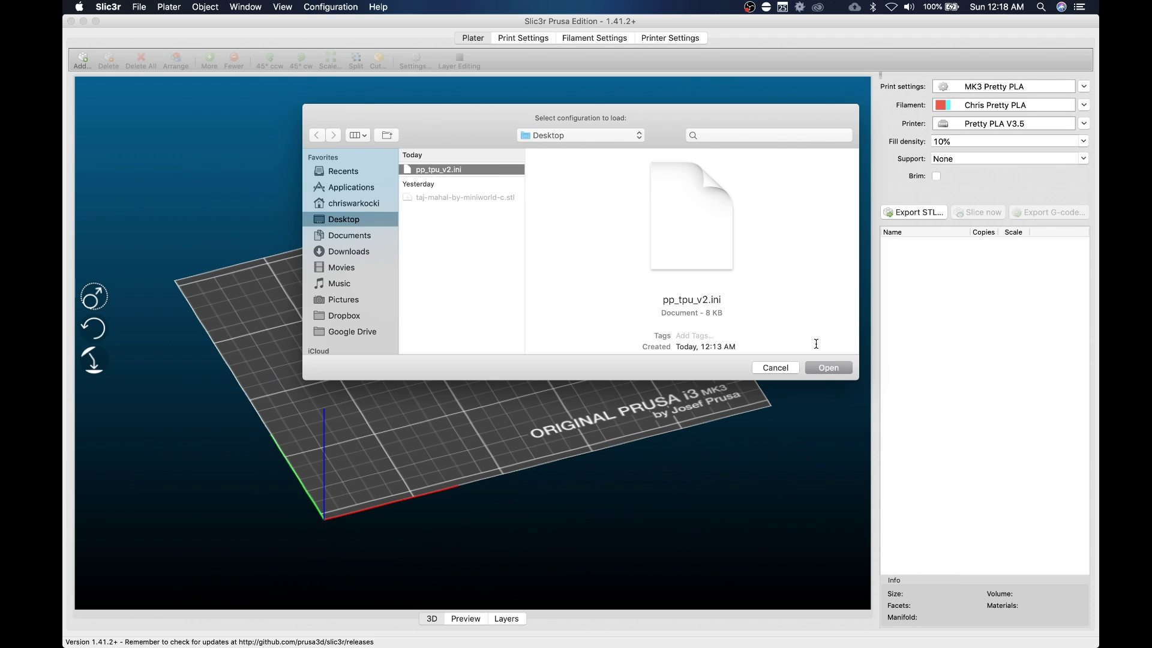
click(824, 372)
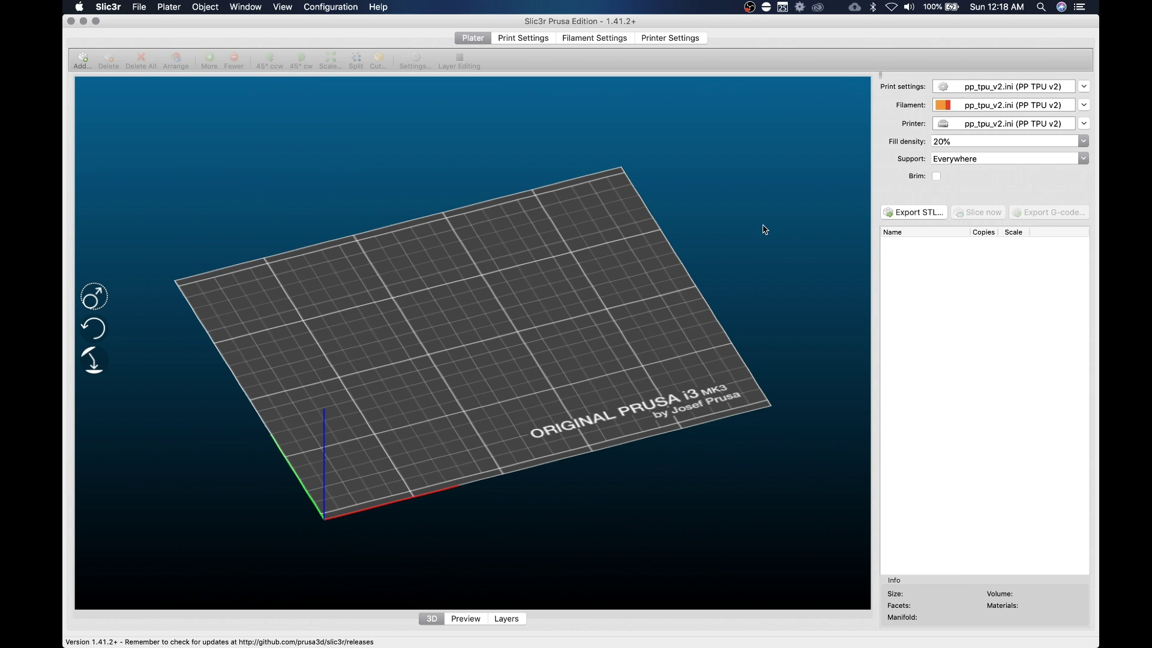
- Try saving the PP TPU v2 print settings under their existing name and dismiss the overwrite error
click(521, 38)
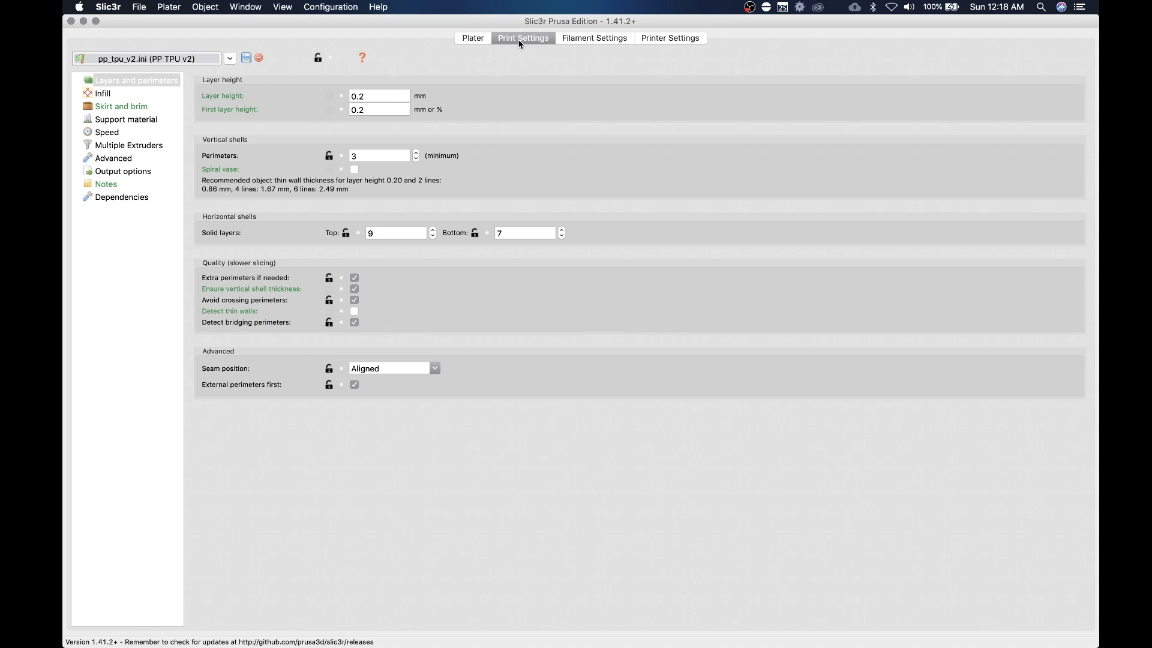
click(246, 58)
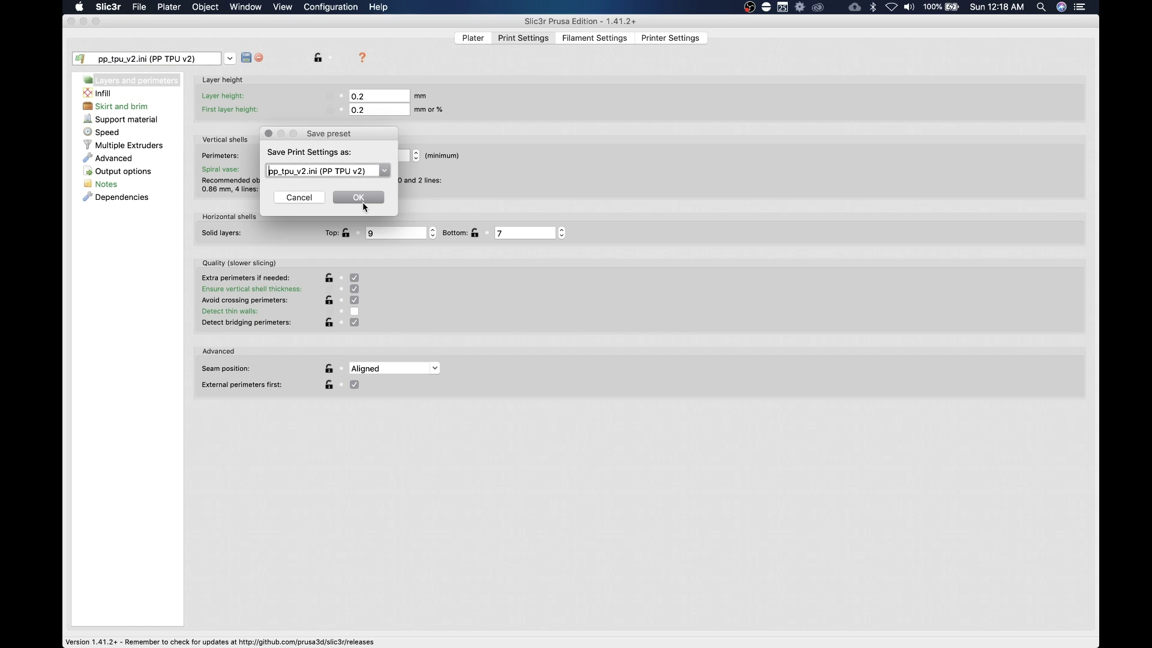
click(360, 198)
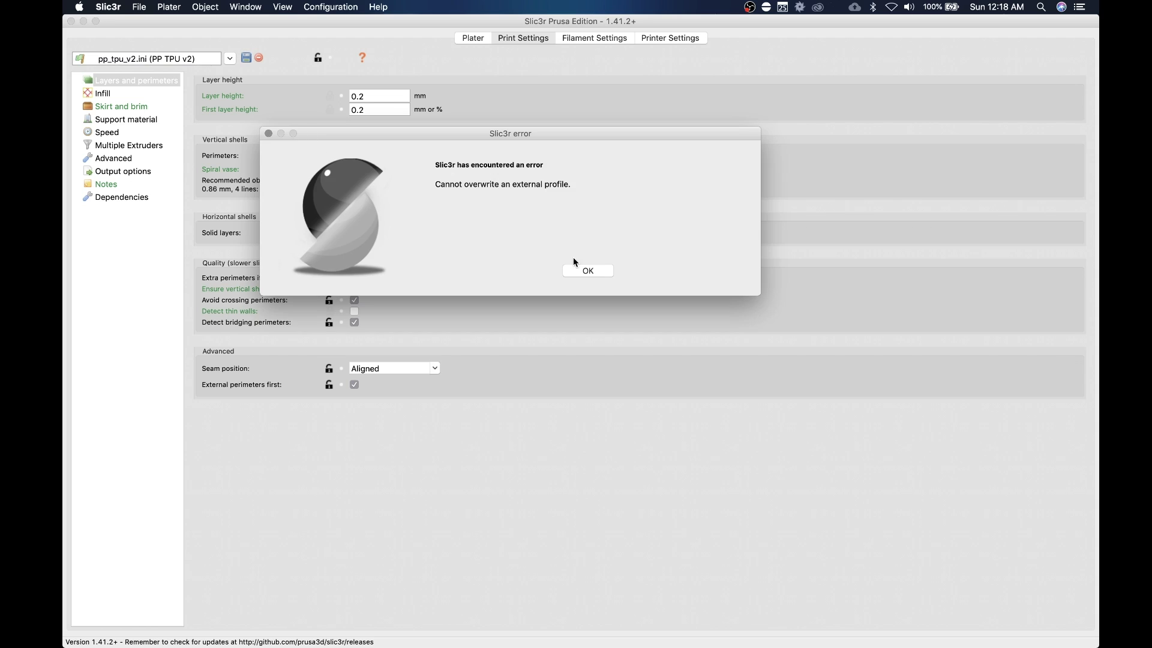
click(588, 271)
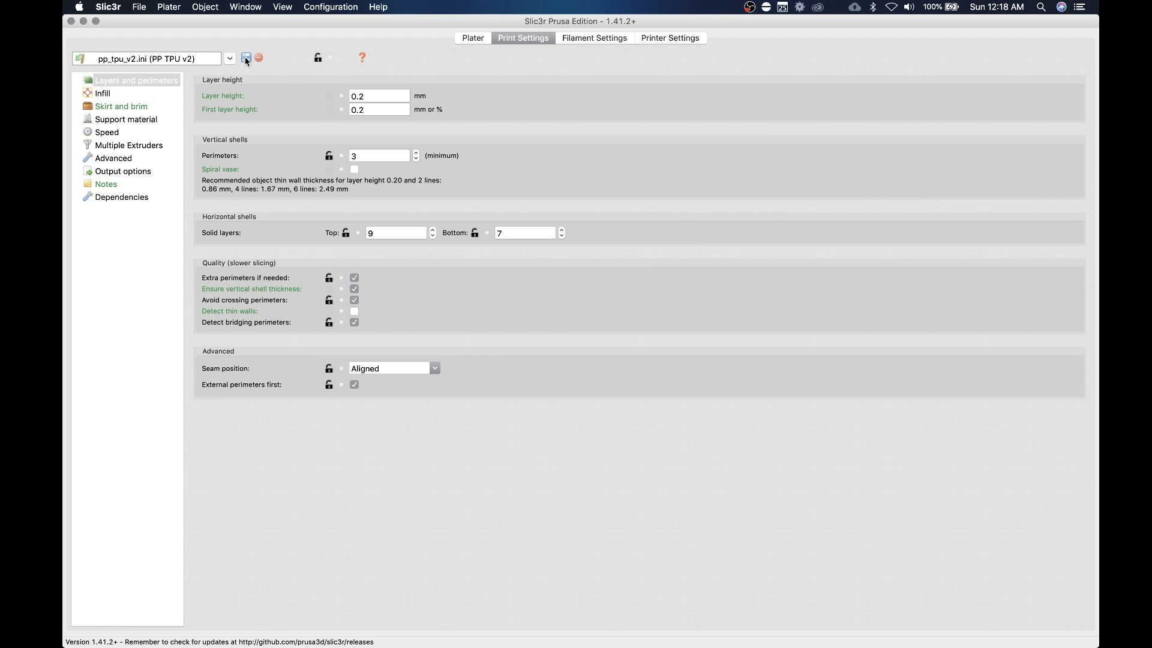
- Save the print settings as a new preset named with the user's name plus 'TPU V2'
click(246, 58)
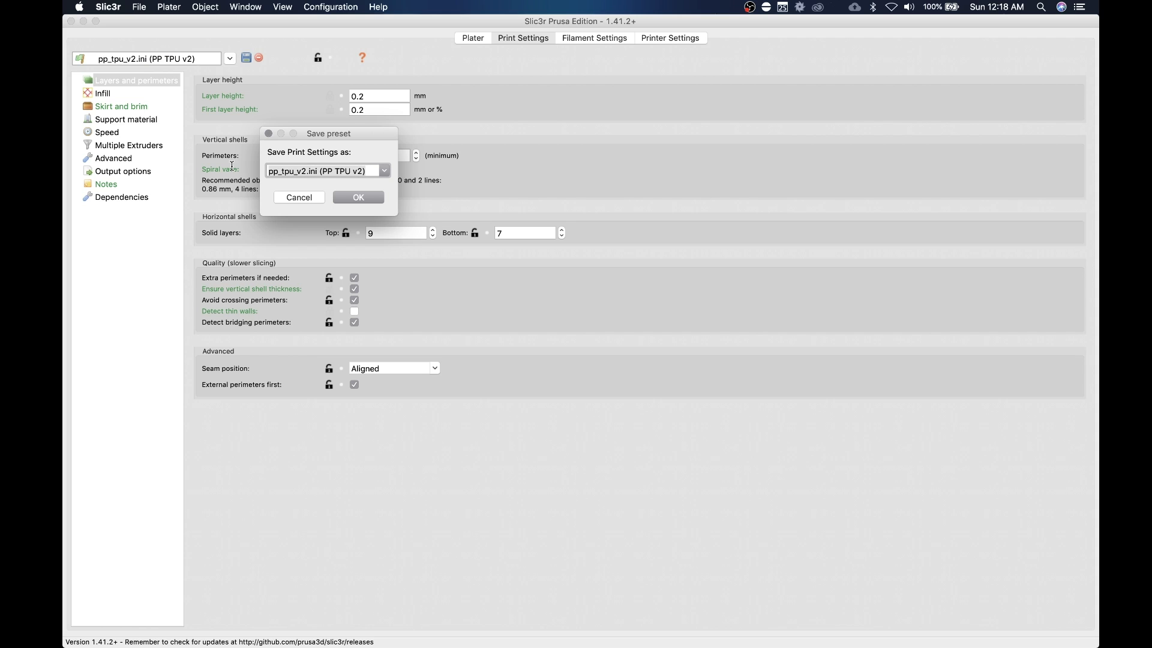
text(PISH POSH TPU)
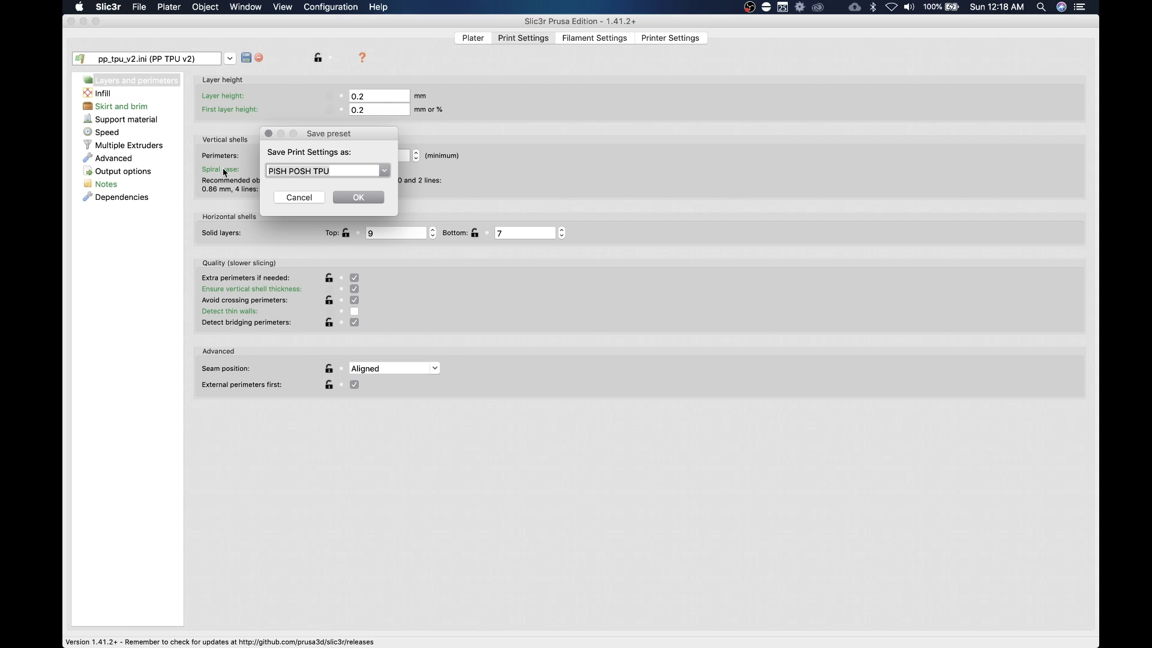
key(super+a)
key(BackSpace)
text(Paul Park TPU V2)
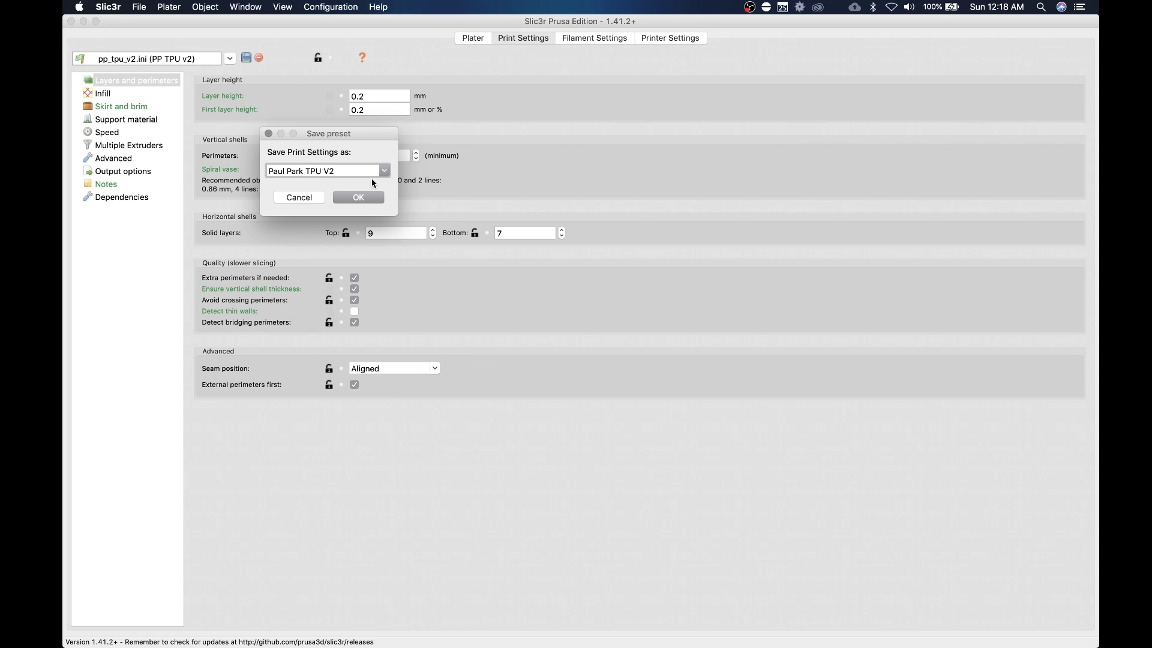
click(367, 199)
- Save the filament settings as a new preset named with the user's name plus 'TPU V2'
click(597, 37)
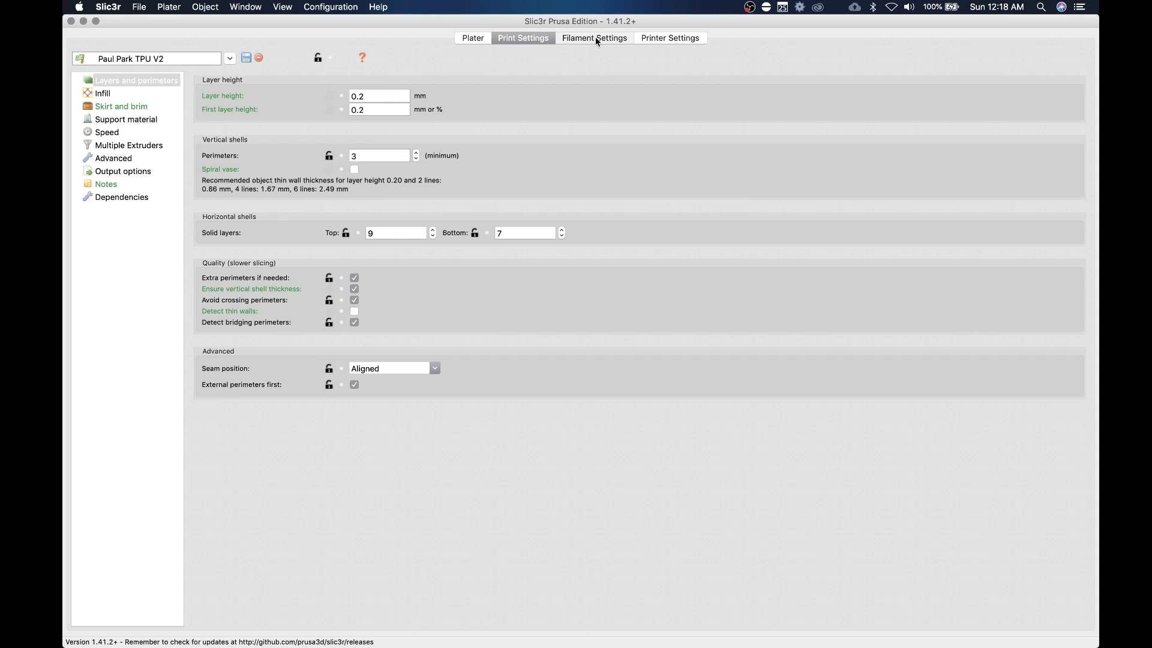
click(246, 58)
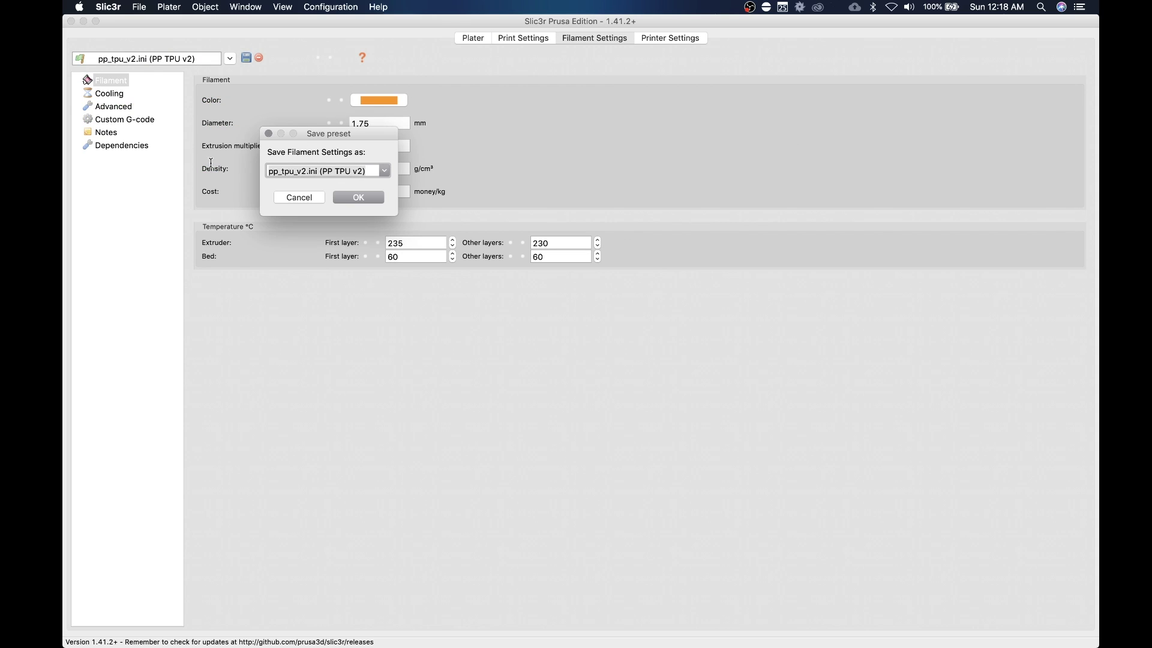
text(Paul Par)
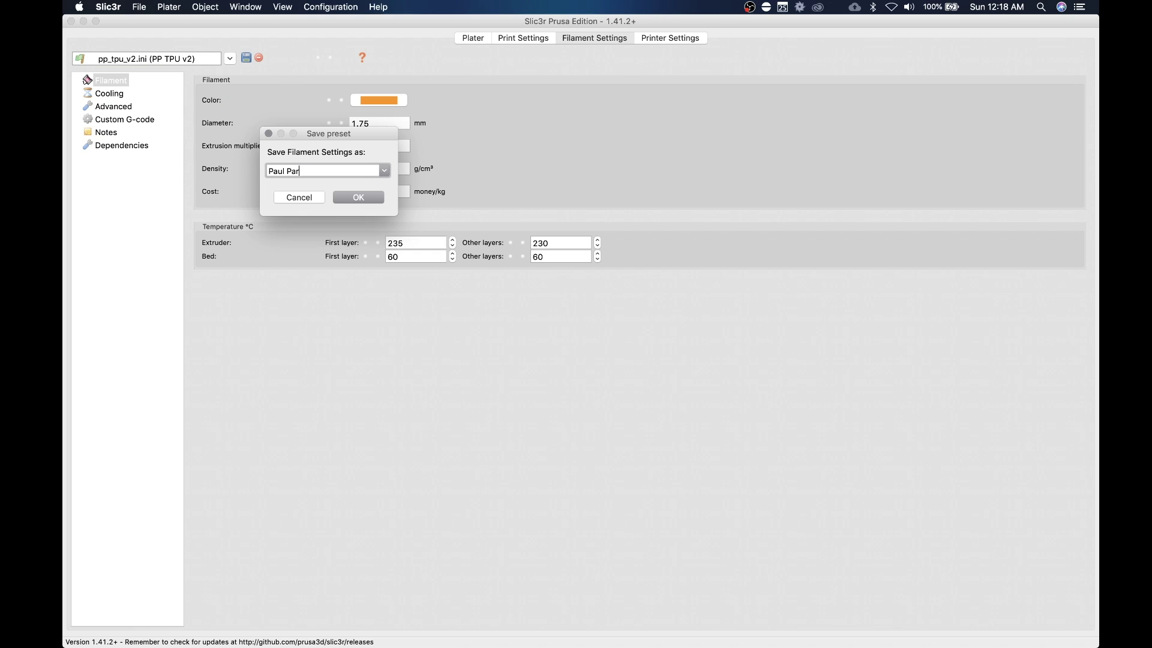
text(k TPU V2)
click(351, 192)
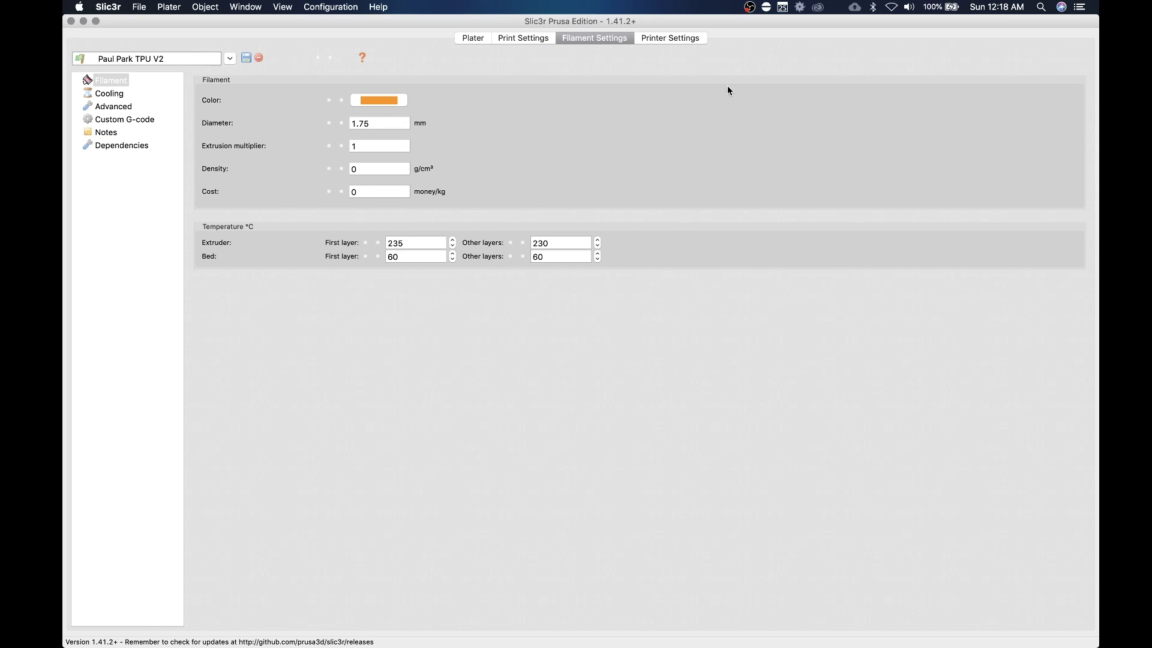
- Save the printer settings as a new preset with the same user-named 'TPU V2' title
click(671, 38)
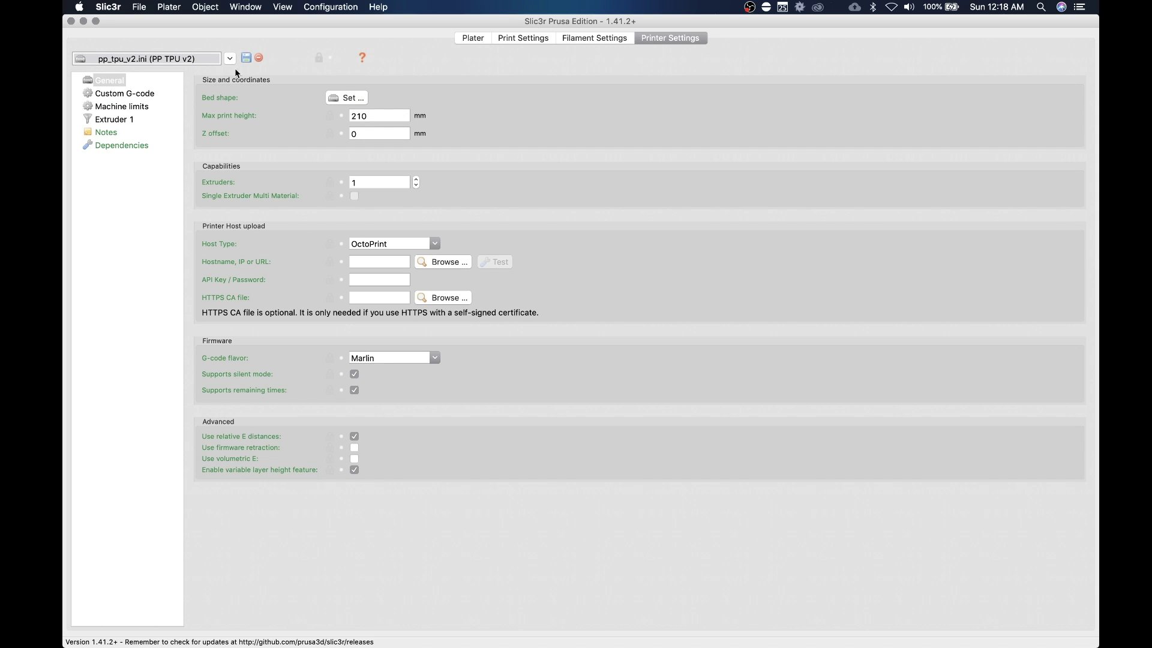
click(247, 57)
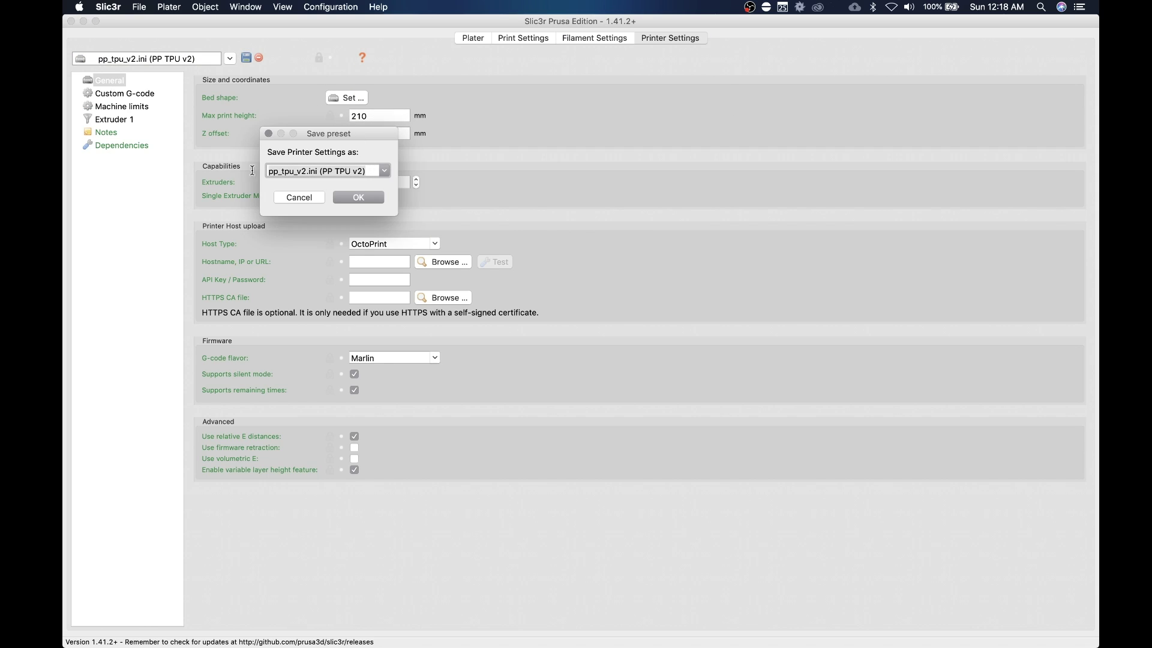
text(Paul Park )
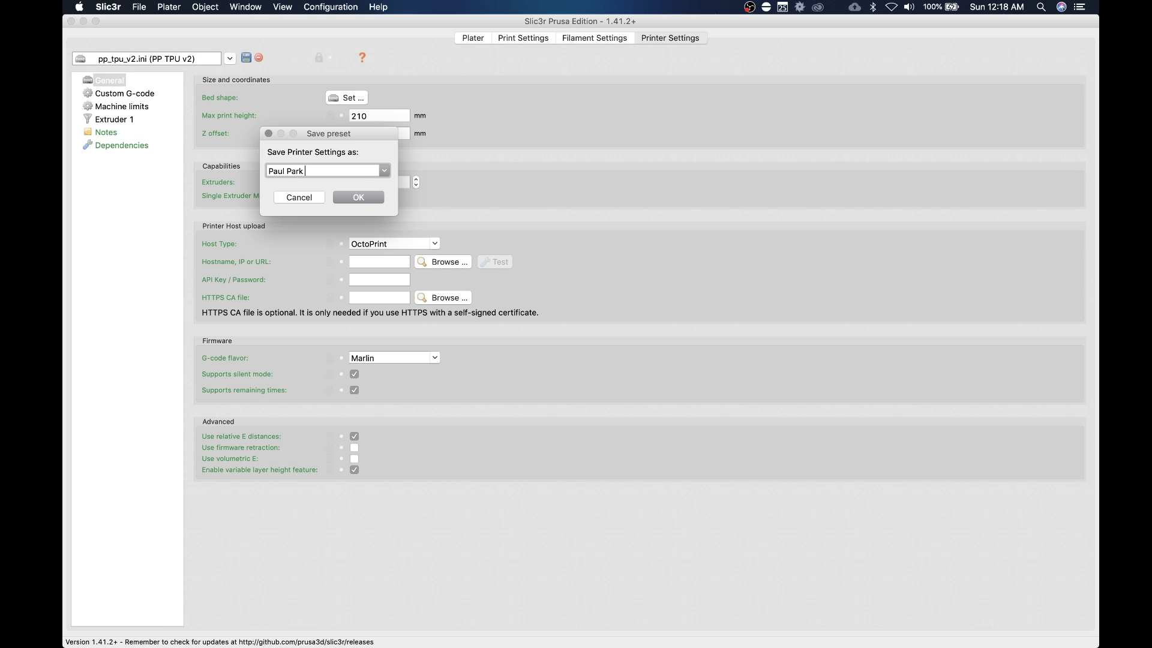
text(TPU V2)
click(360, 197)
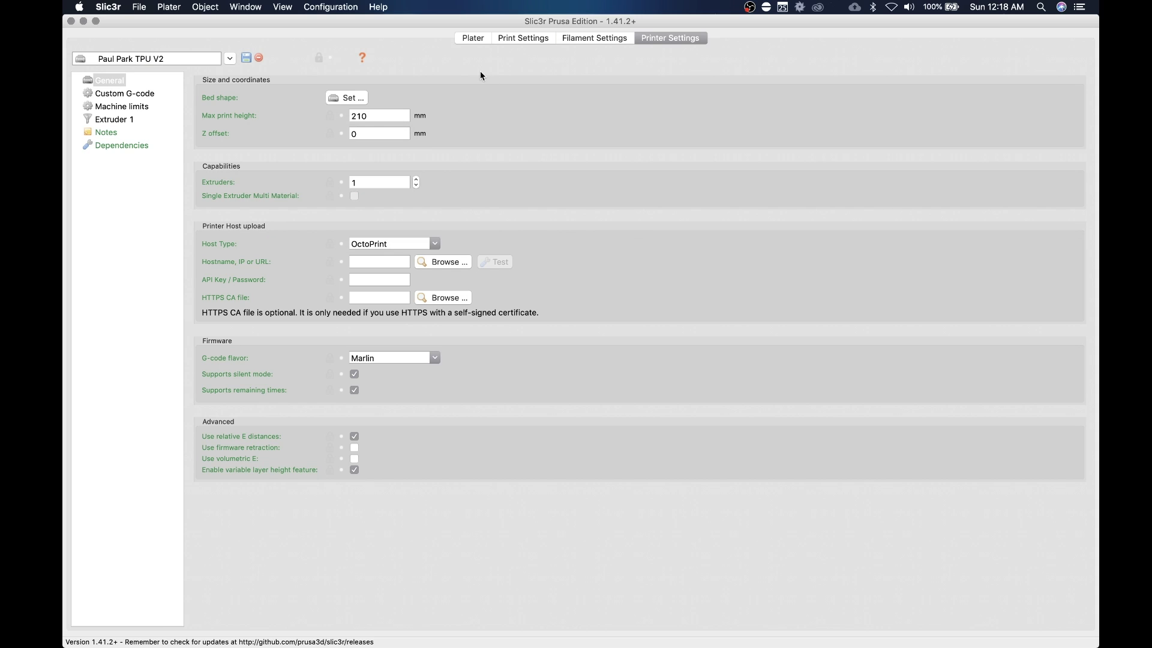
- Check the Print Settings, Filament Settings and Cooling pages, then return to the Plater
click(474, 38)
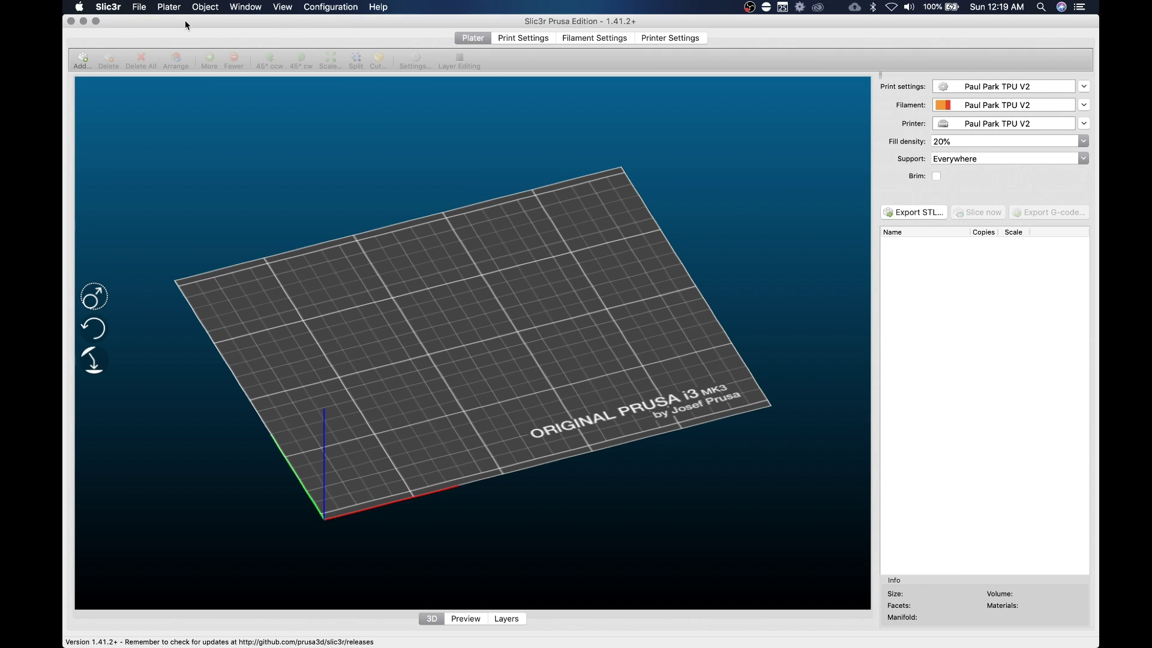
click(534, 39)
click(577, 38)
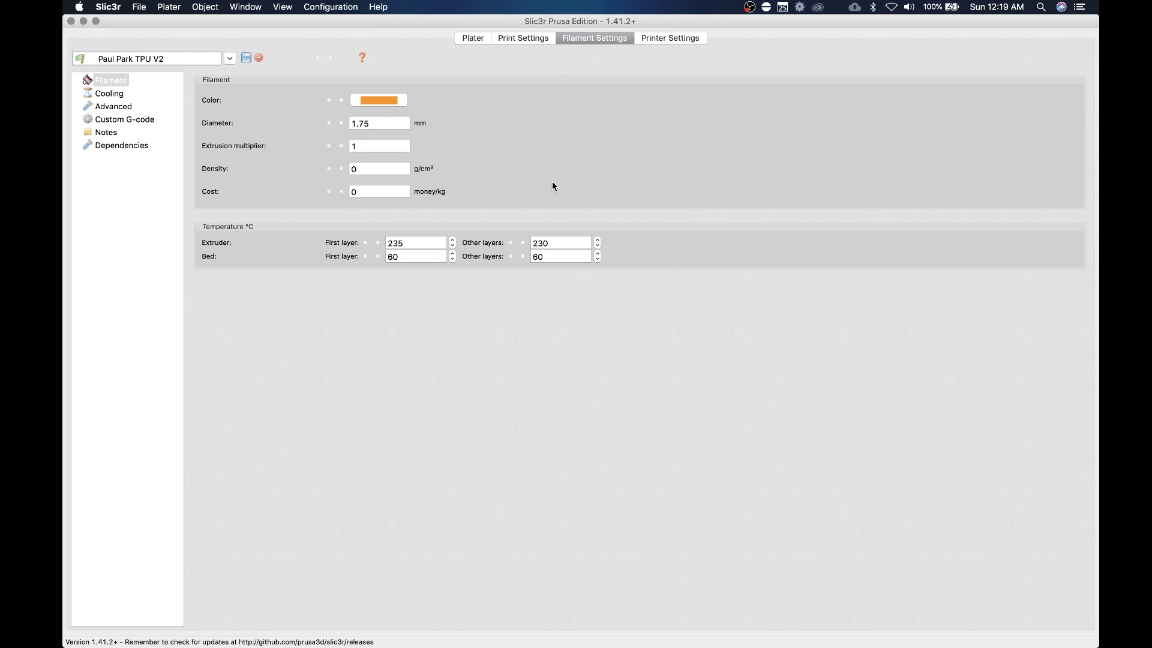
click(142, 97)
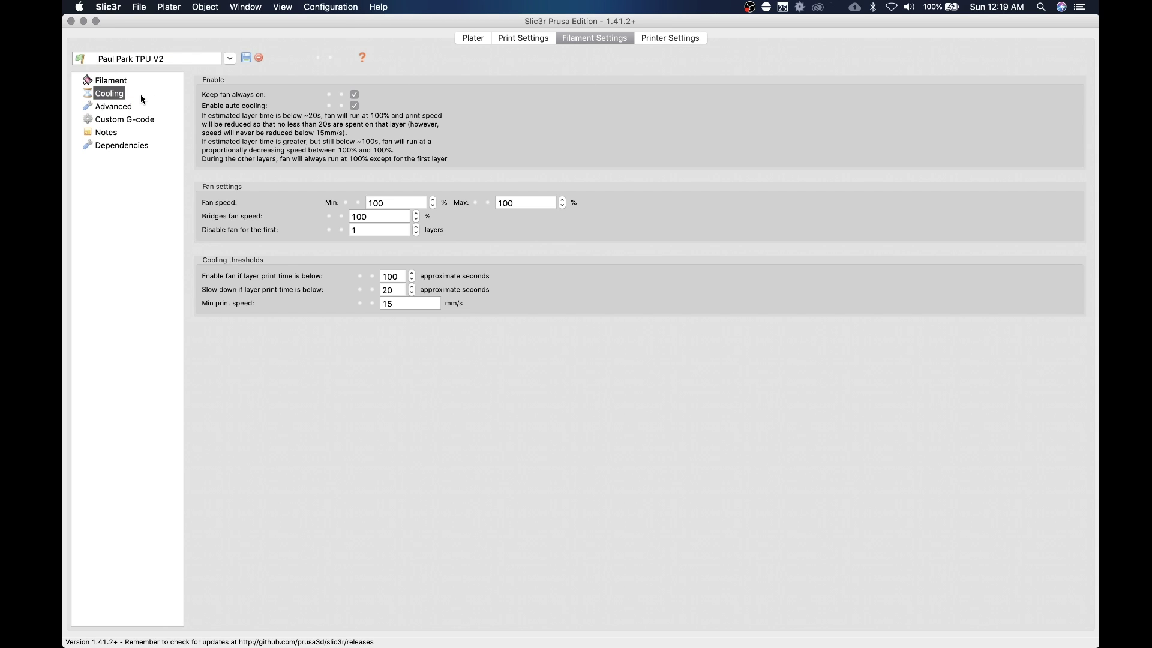
click(473, 38)
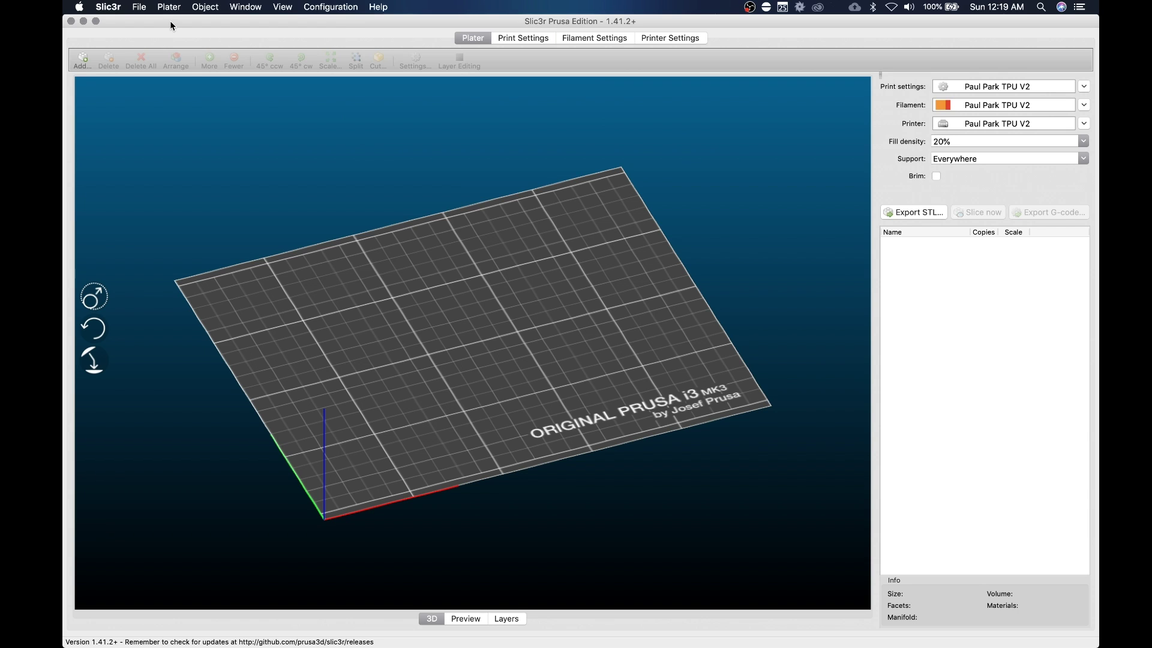
- Export the configuration to the Desktop as a user-named 'TPU V2' .ini, then hide Slic3r
click(142, 7)
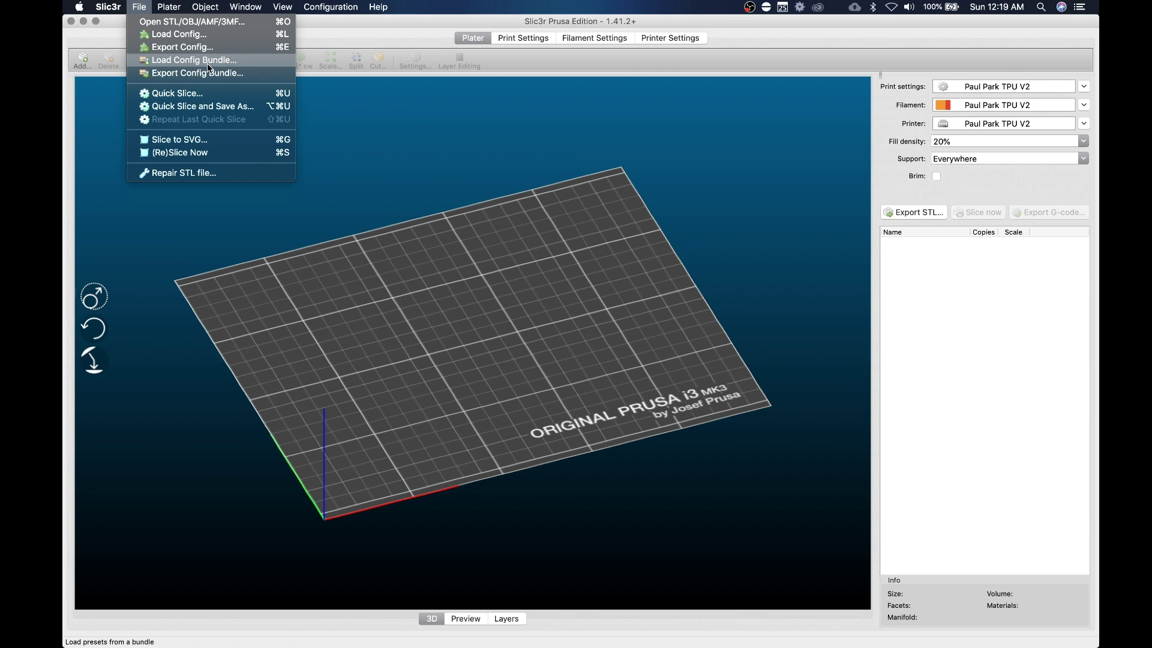
click(761, 179)
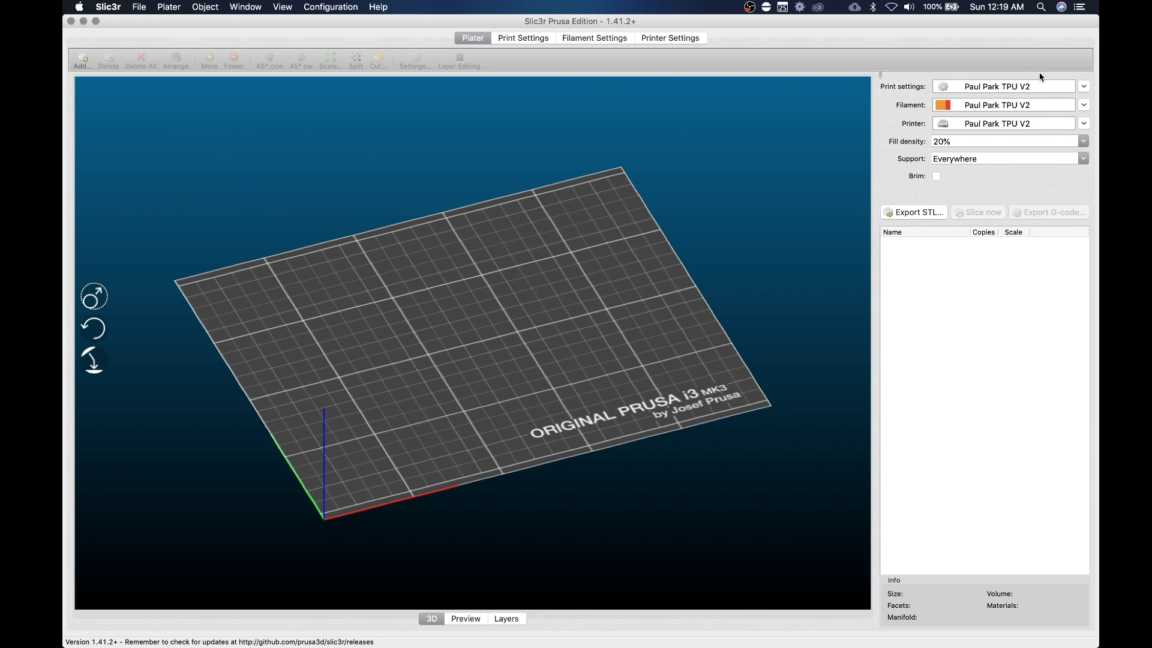
click(141, 6)
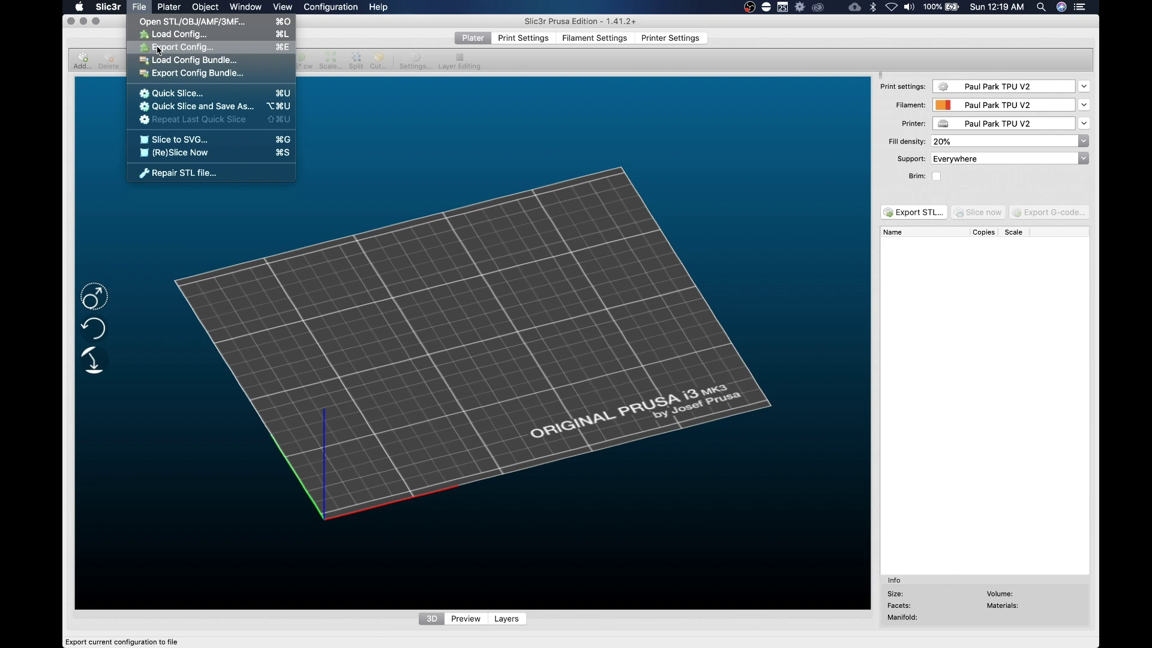
click(141, 7)
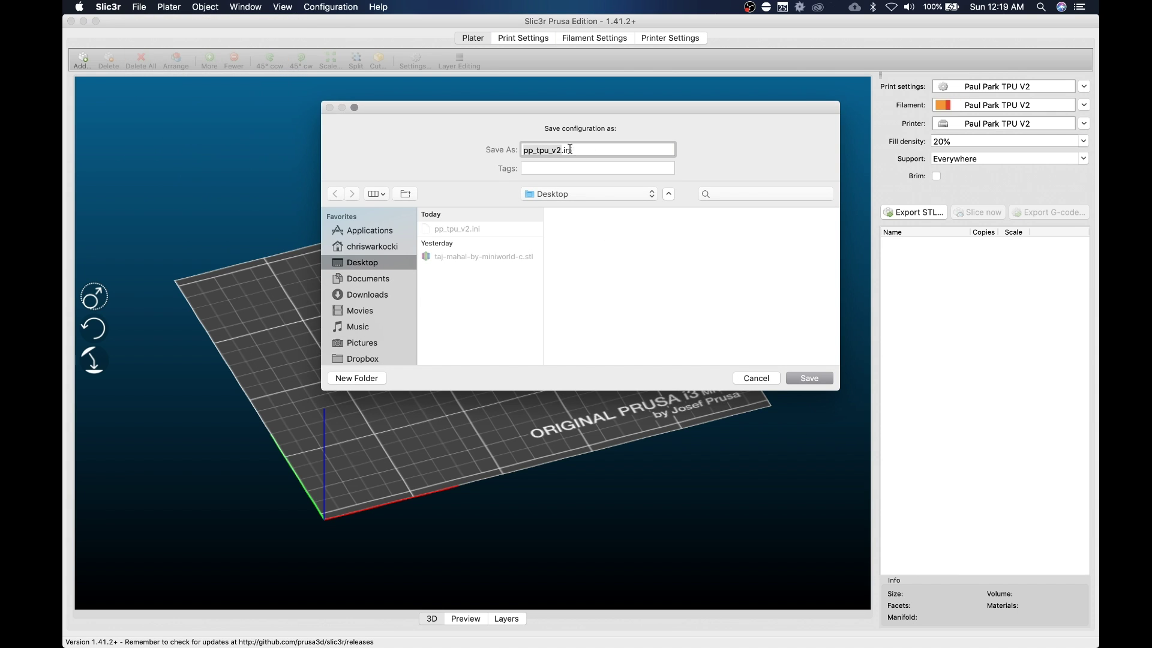
text(Paul Park TPU V2)
click(808, 379)
key(super+q)
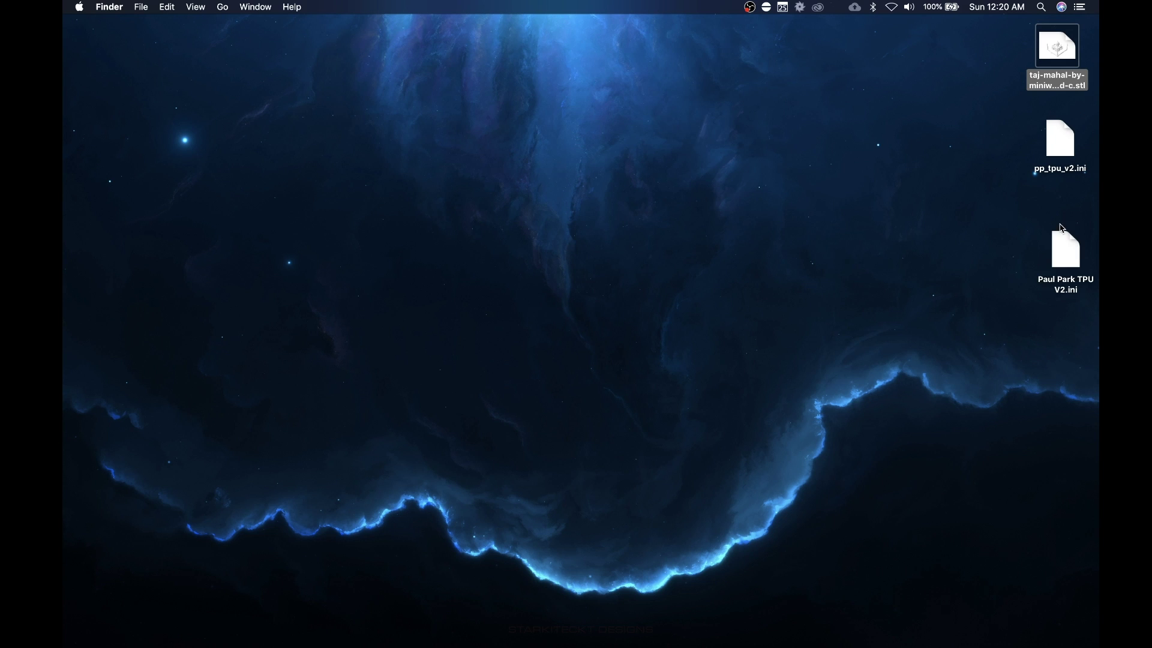
- Move the new .ini beside pp_tpu_v2.ini, Clean Up the desktop icons, and return to Slic3r
drag(1066, 251, 1016, 208)
right_click(1016, 209)
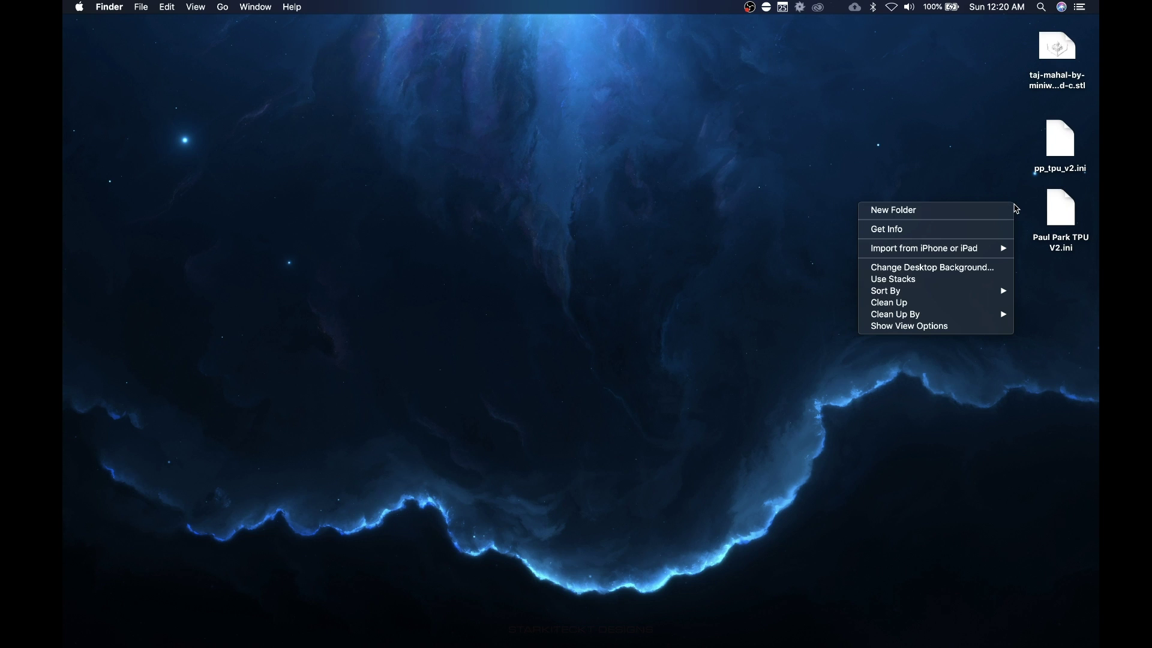
click(931, 303)
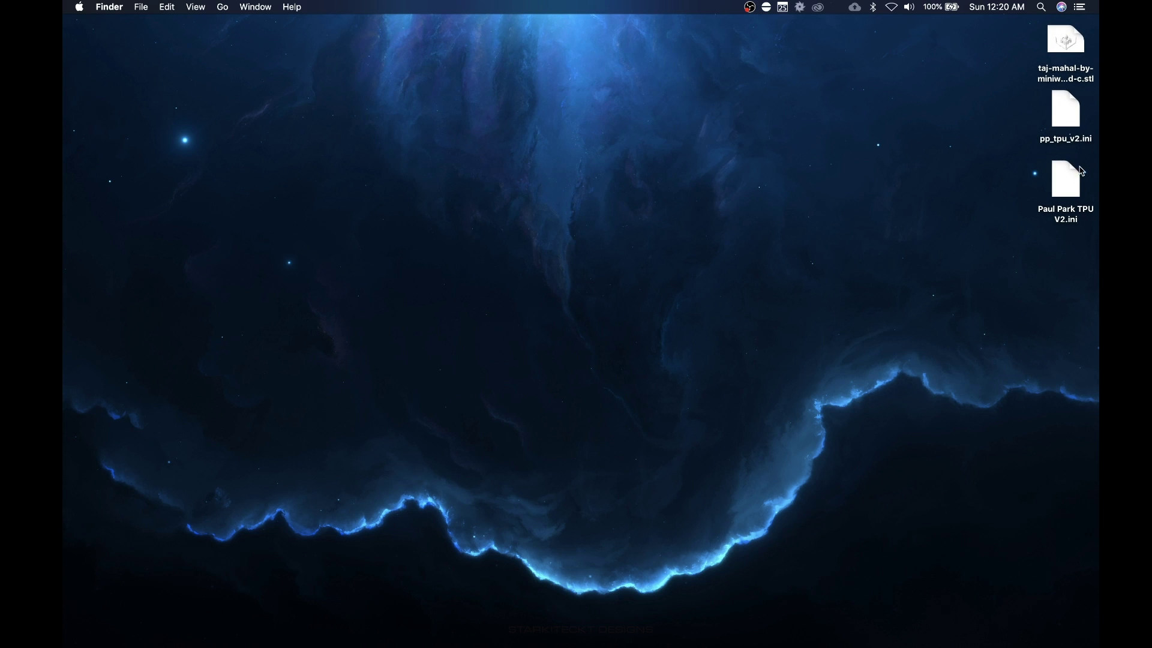
key(ctrl+Left)
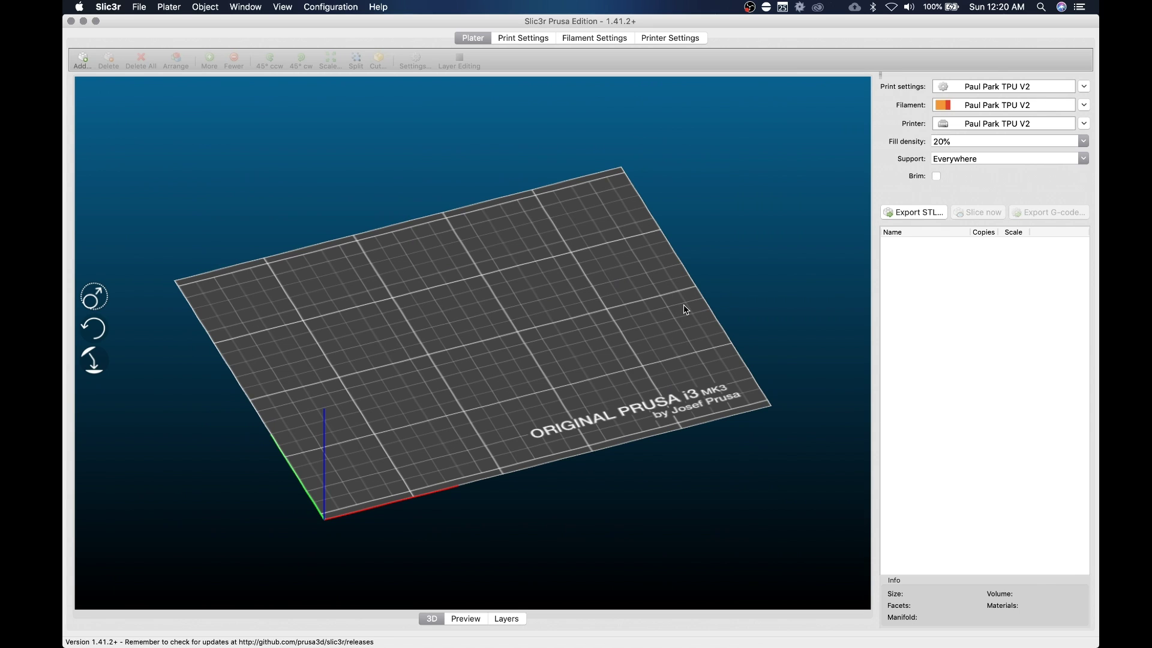
click(525, 40)
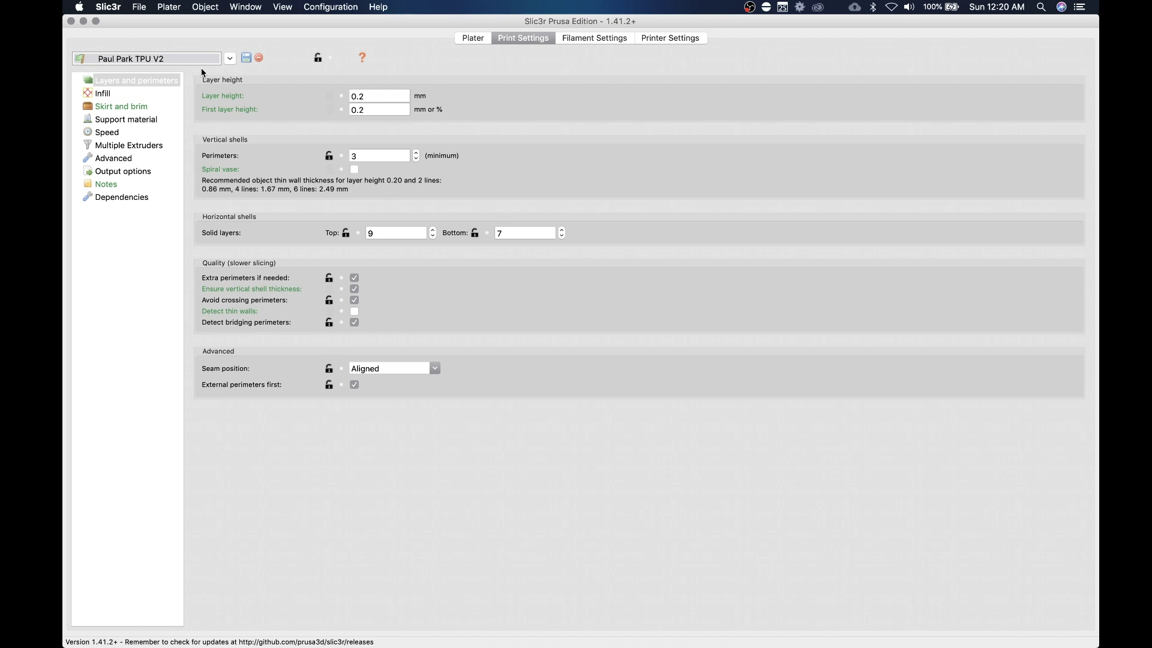
click(474, 38)
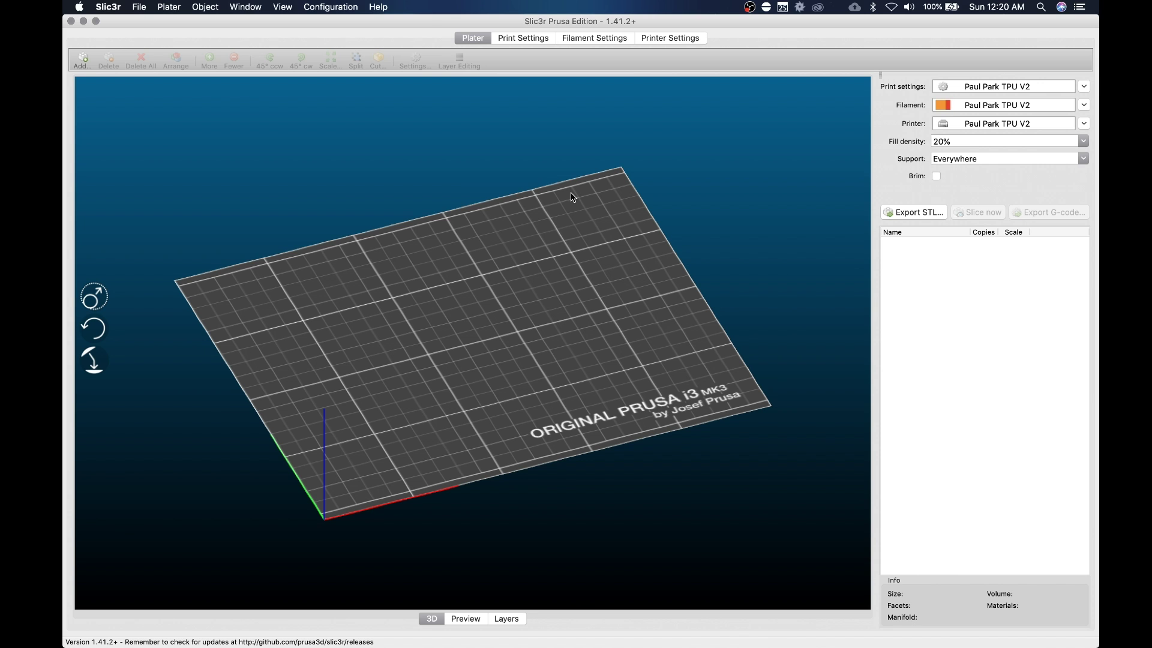
drag(697, 349, 696, 351)
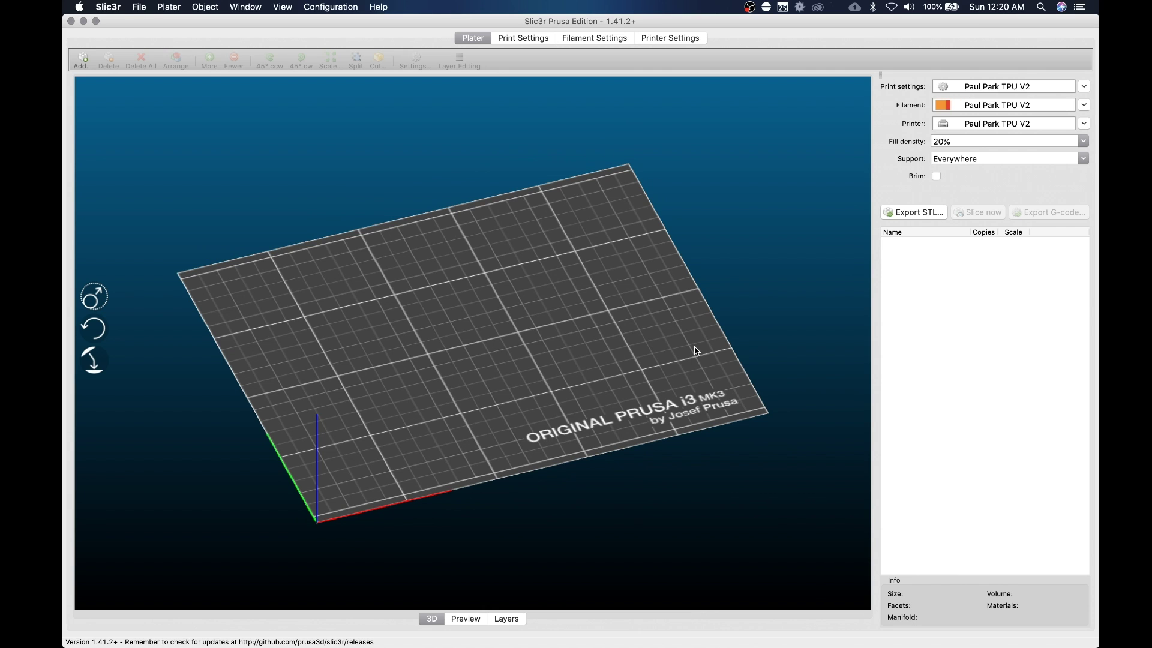
mouse_move(695, 351)
mouse_down()
mouse_move(695, 369)
mouse_move(696, 354)
mouse_up()
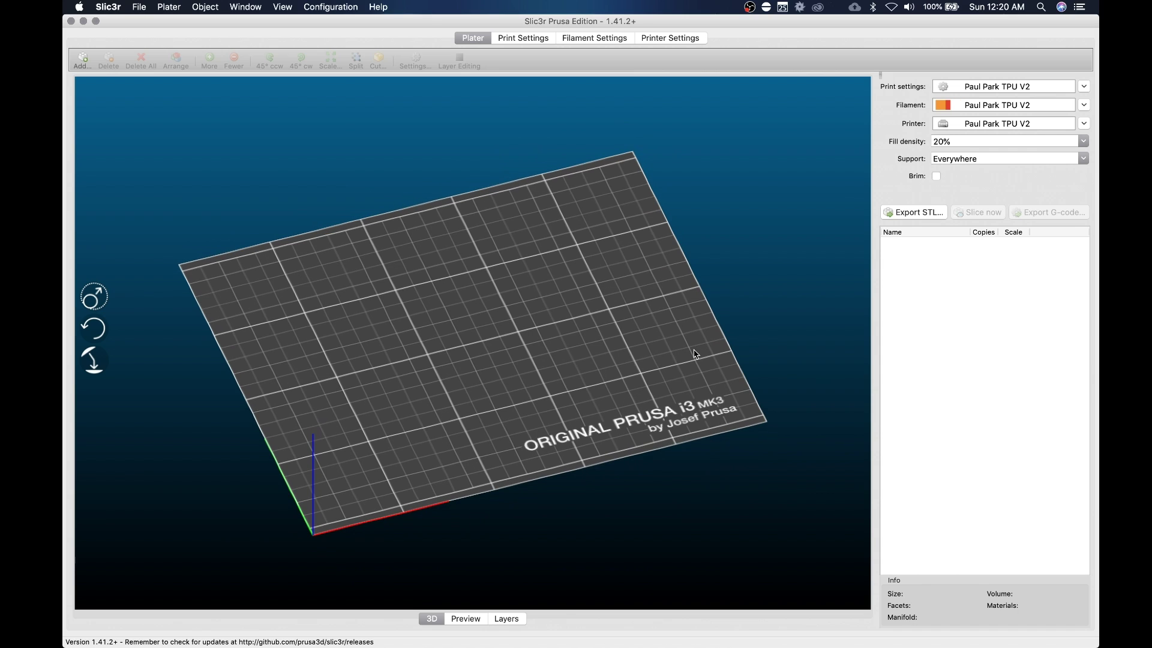